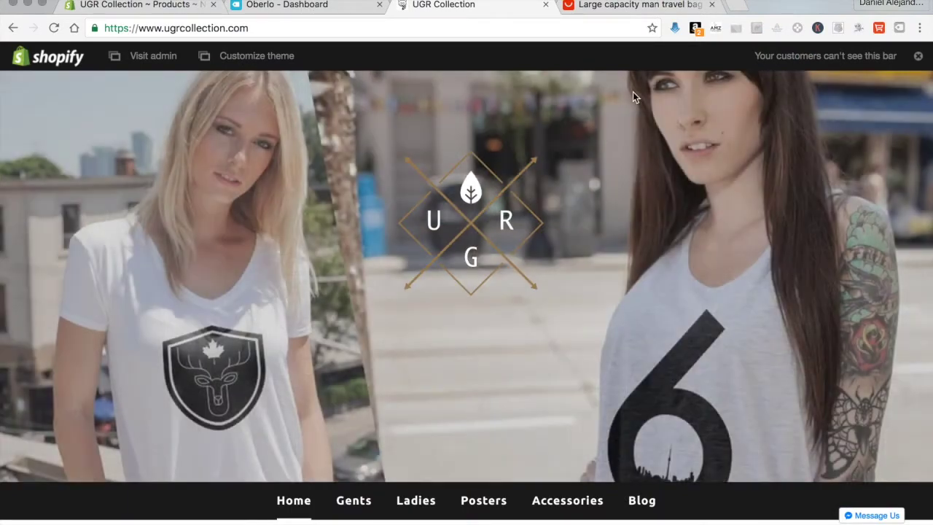
# Switch to the 'Large capacity man travel bag' listing and bring up its main photo's image menu
pyautogui.click(632, 10)
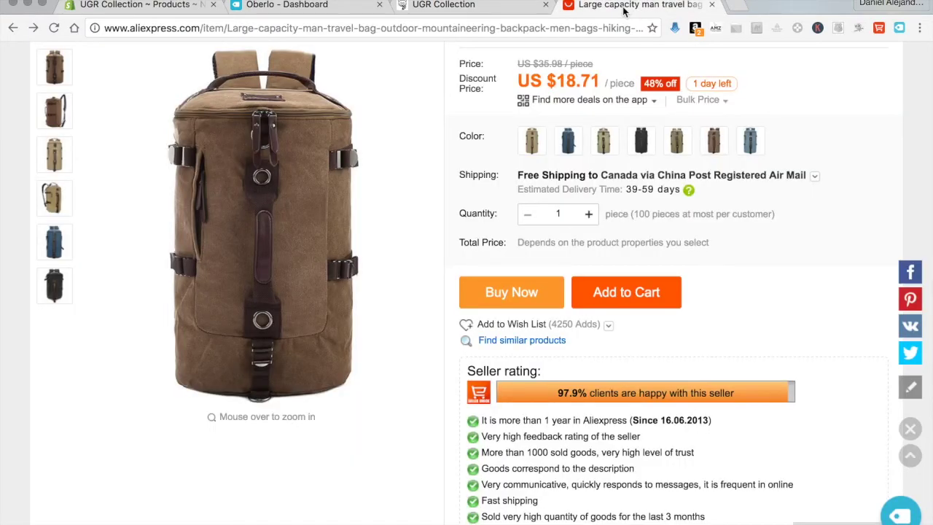
pyautogui.scroll(3, 665, 172)
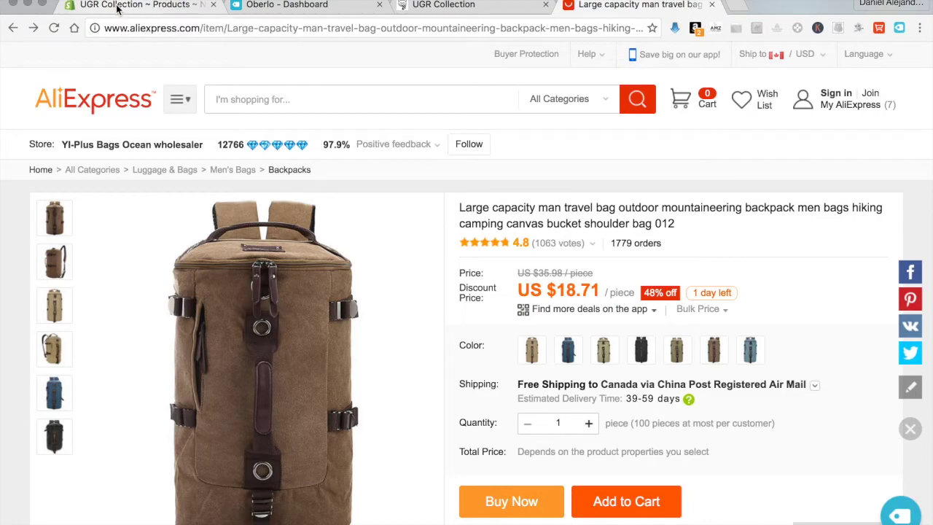
pyautogui.scroll(-4, 177, 246)
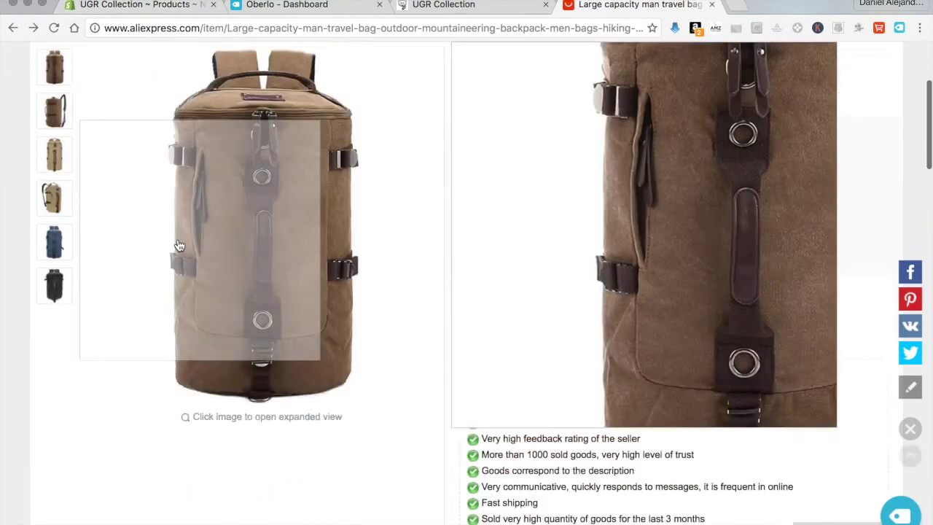
pyautogui.scroll(4, 180, 245)
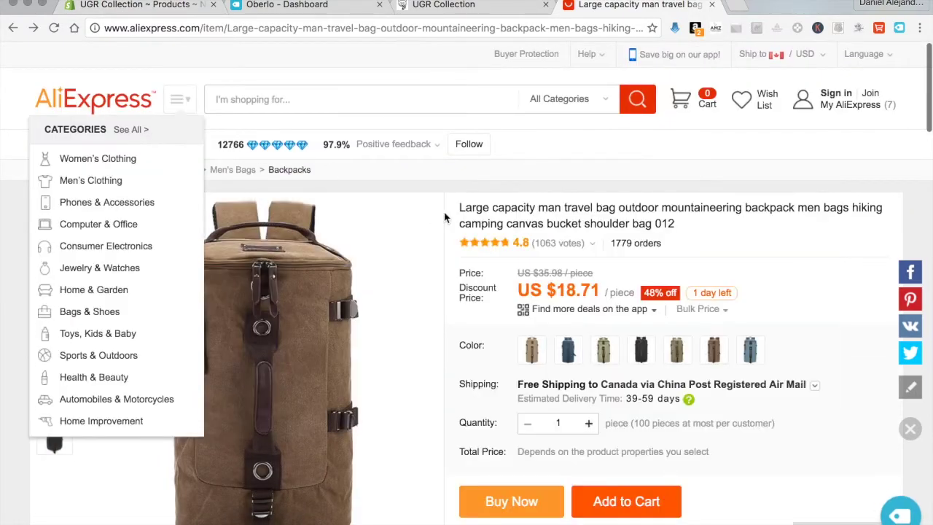
pyautogui.scroll(-4, 155, 344)
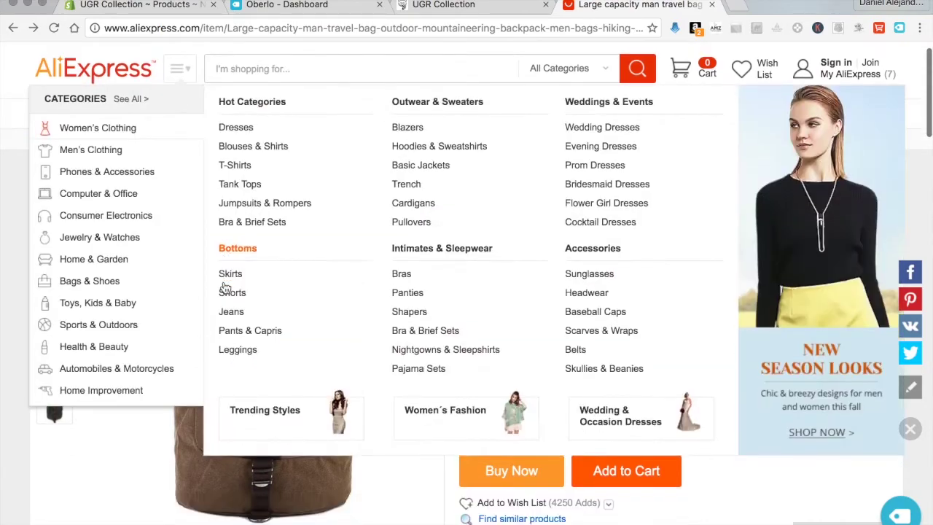
pyautogui.scroll(2, 389, 241)
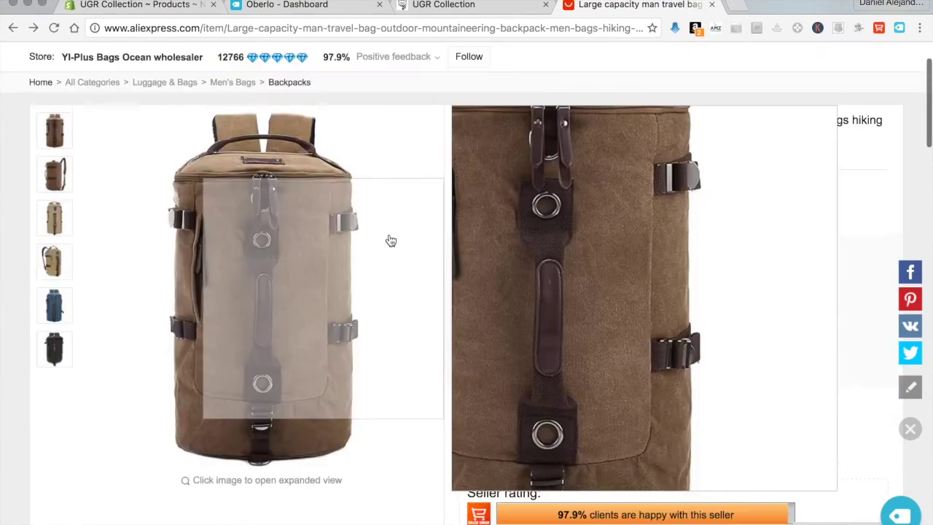
pyautogui.rightClick(307, 254)
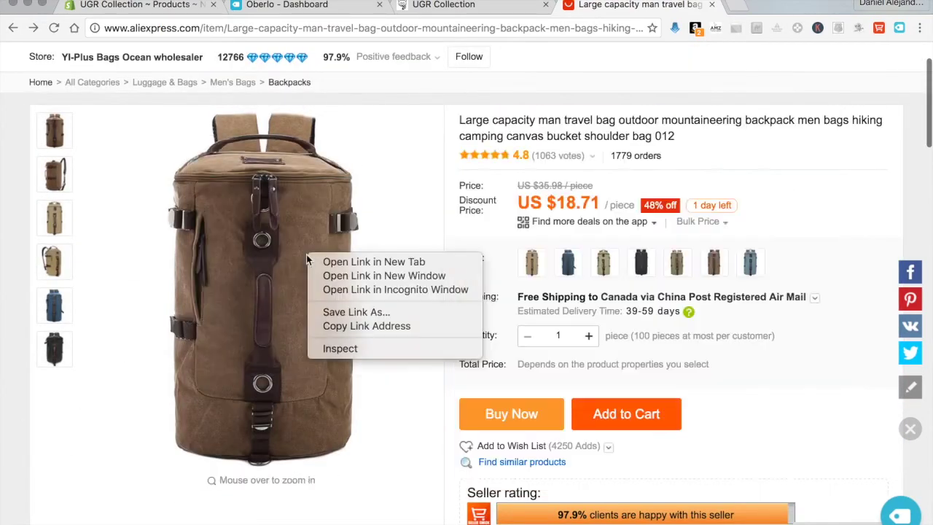
pyautogui.rightClick(183, 271)
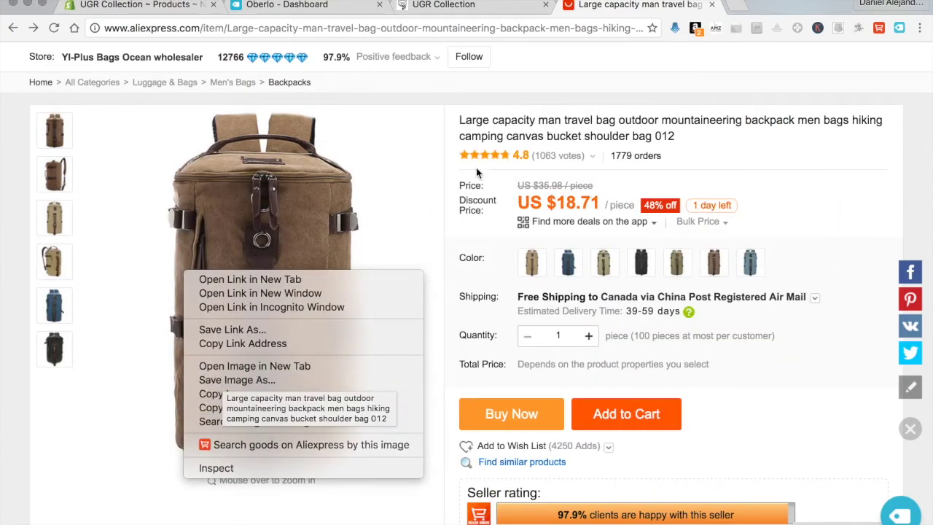
pyautogui.click(153, 3)
pyautogui.click(153, 4)
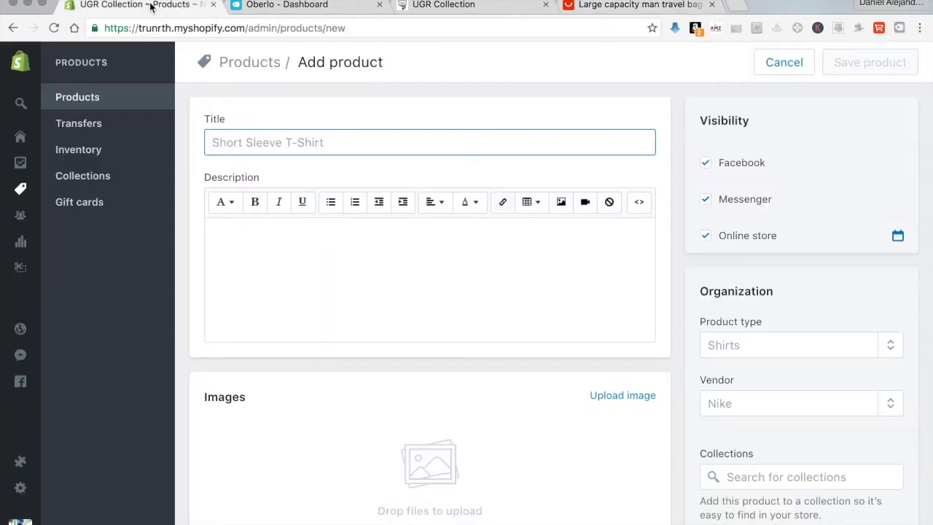
pyautogui.scroll(-10, 392, 213)
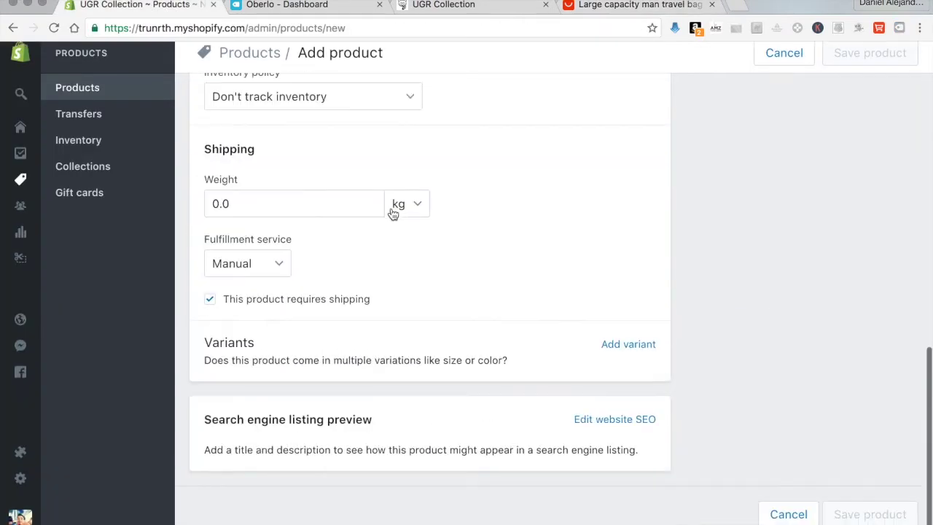
pyautogui.scroll(10, 498, 273)
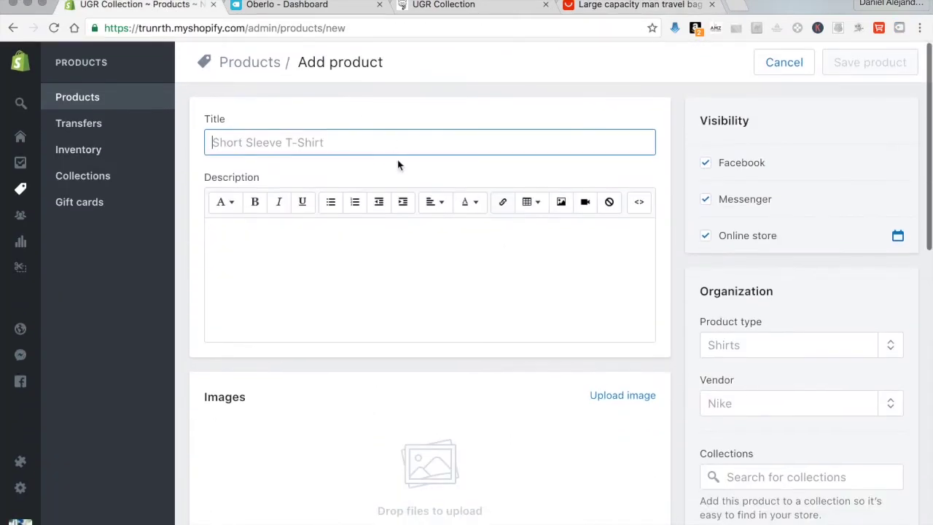
pyautogui.click(608, 9)
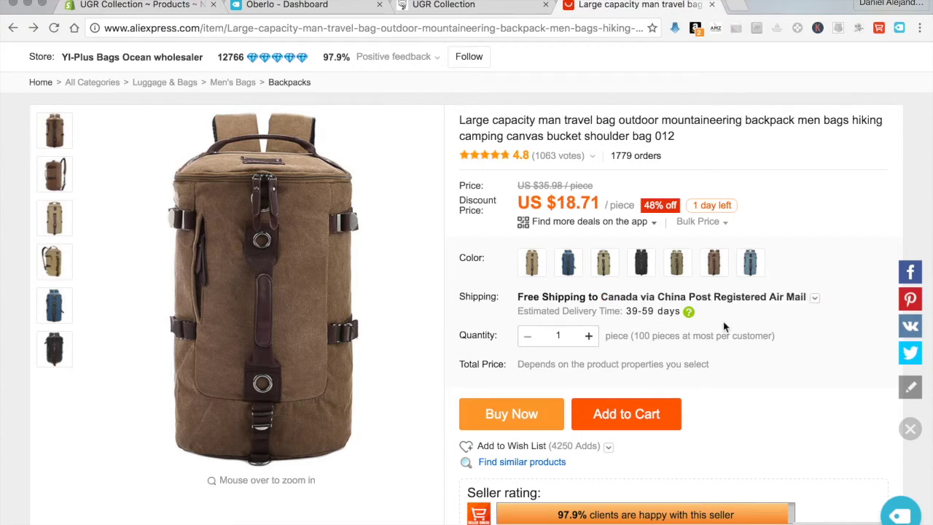
# Compare shipping to Canada and pick ePacket over China Post Air Mail, then switch to the Oberlo dashboard
pyautogui.click(809, 297)
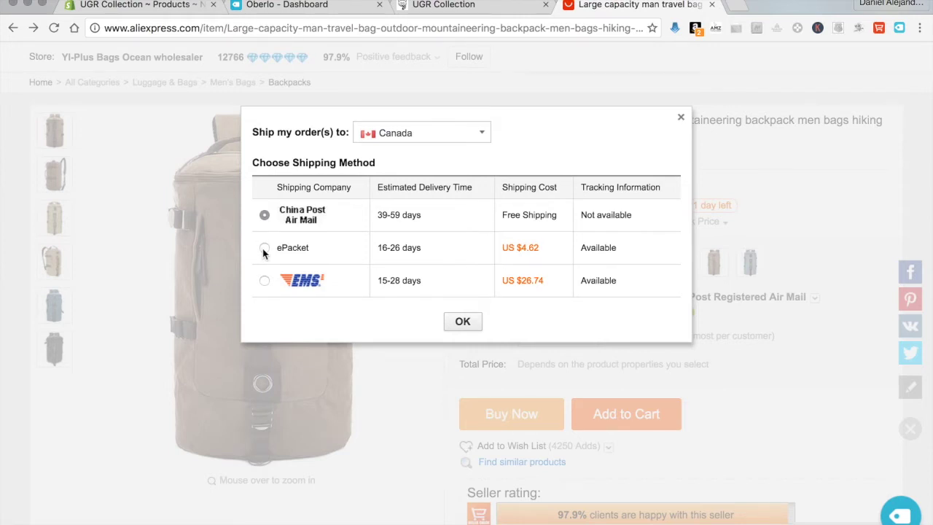
pyautogui.click(264, 249)
pyautogui.click(681, 118)
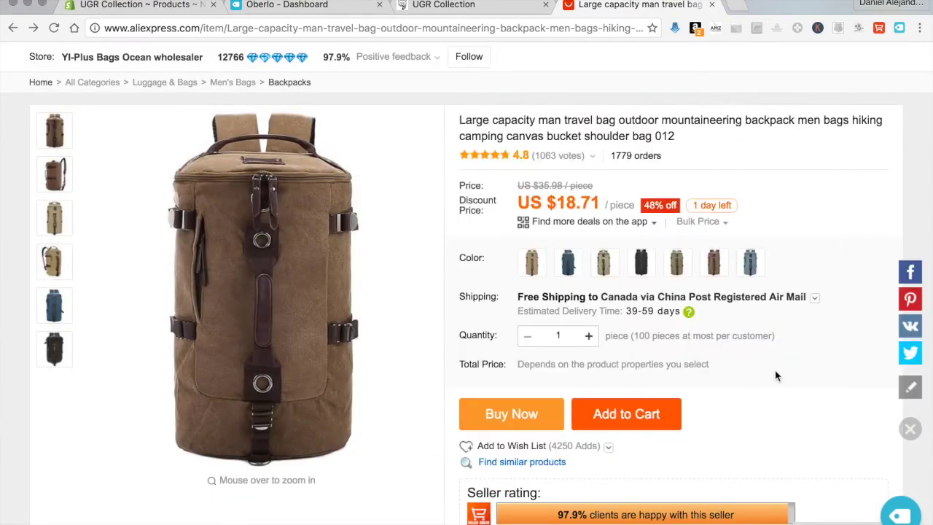
pyautogui.click(304, 6)
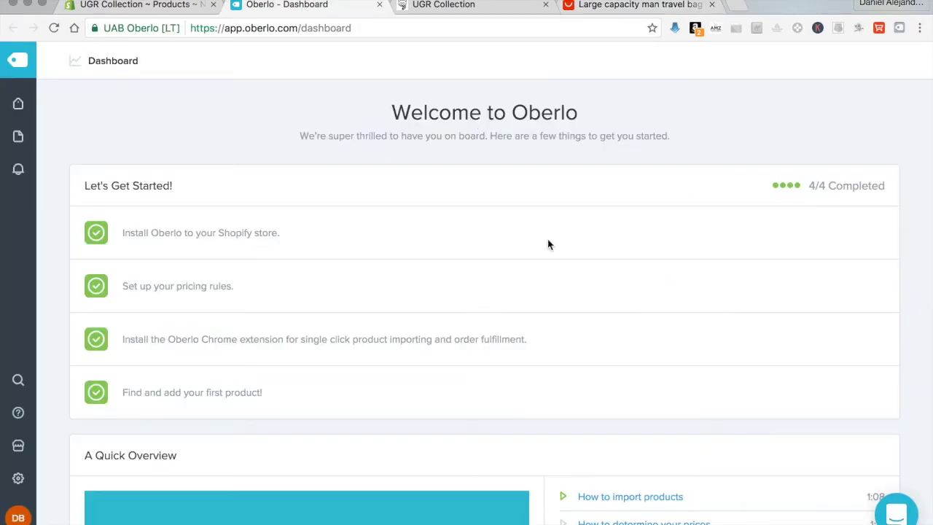
pyautogui.scroll(-1, 621, 274)
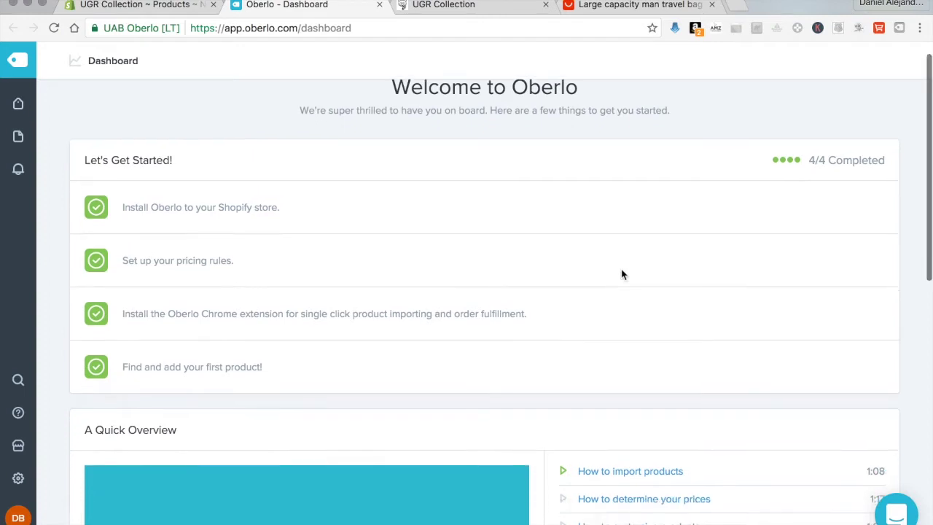
pyautogui.scroll(-3, 622, 274)
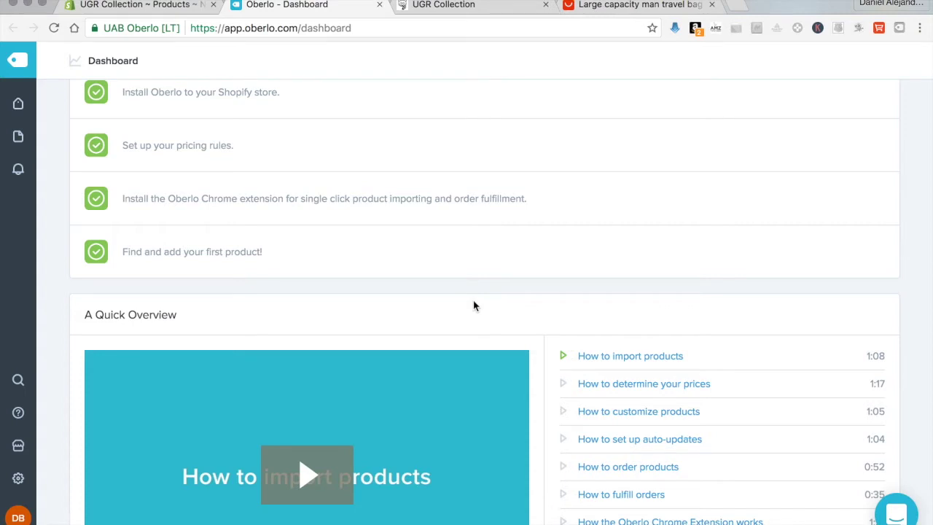
pyautogui.scroll(-3, 473, 305)
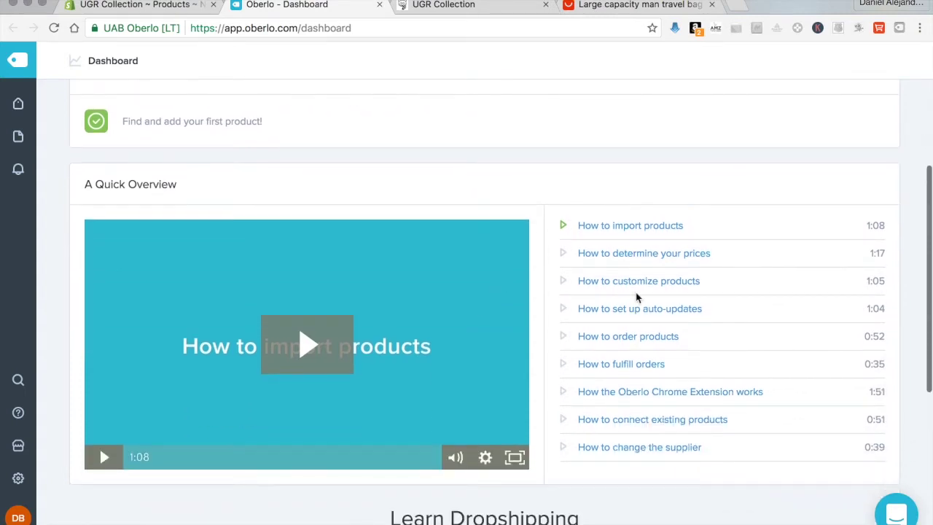
pyautogui.scroll(-4, 635, 297)
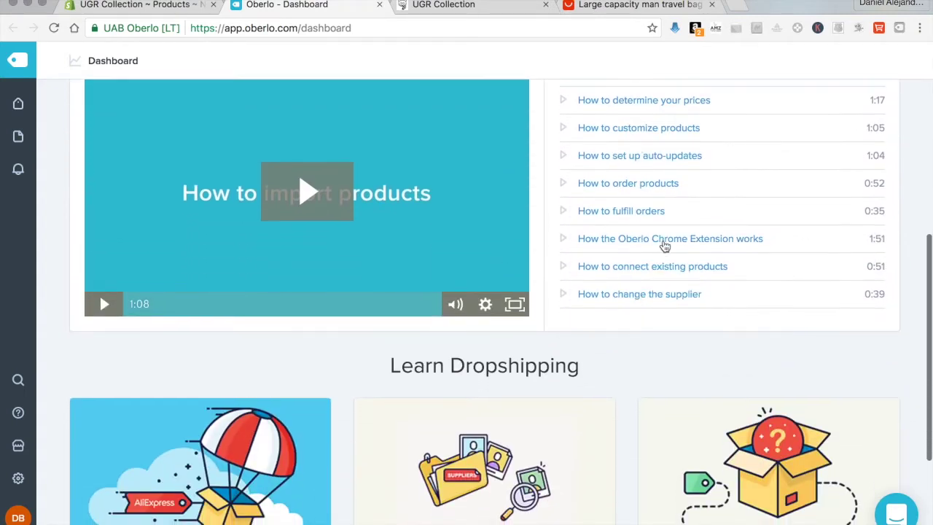
pyautogui.scroll(1, 766, 283)
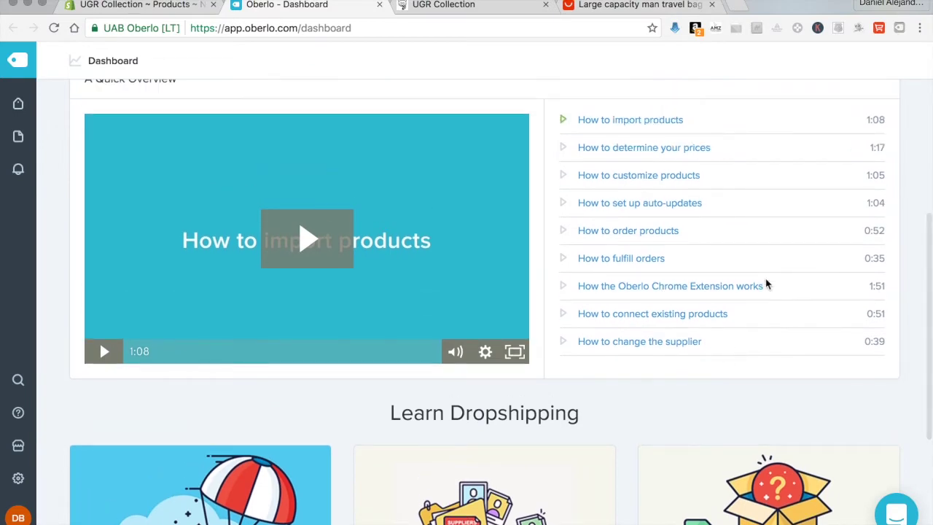
pyautogui.scroll(1, 766, 283)
pyautogui.scroll(-5, 736, 227)
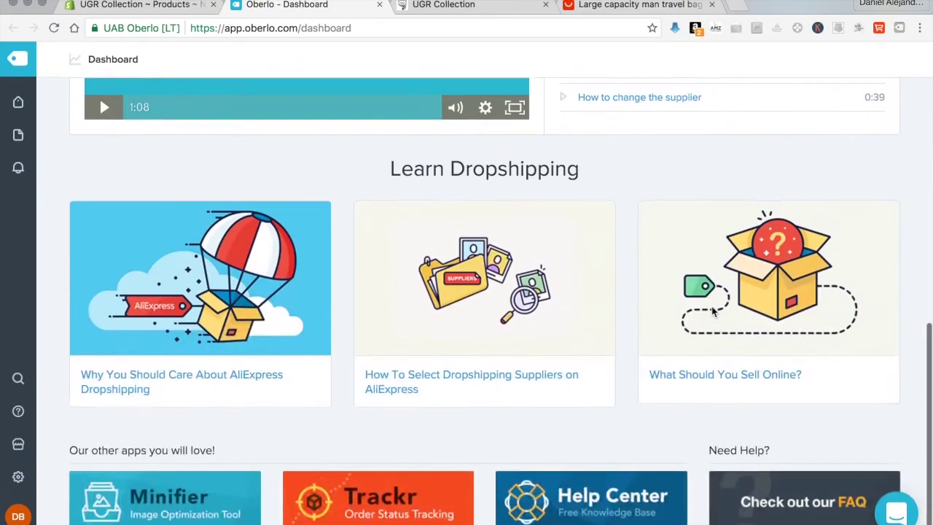
pyautogui.scroll(10, 713, 311)
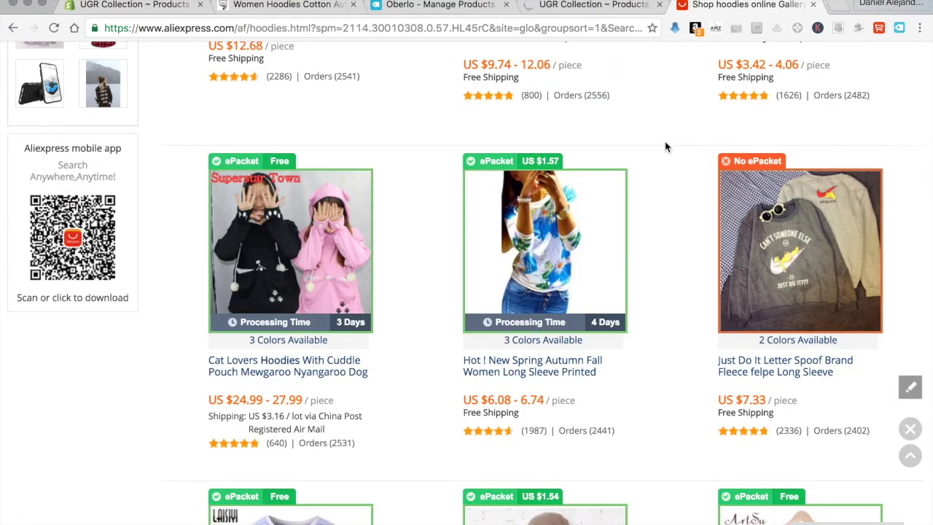
# Browse further through the AliExpress hoodie results, looking over several listing cards
pyautogui.scroll(5, 665, 147)
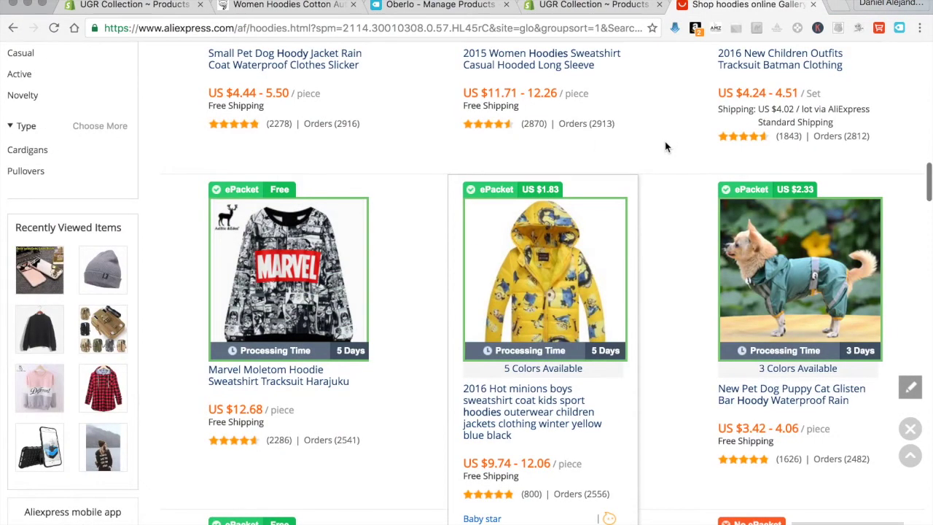
pyautogui.scroll(7, 665, 147)
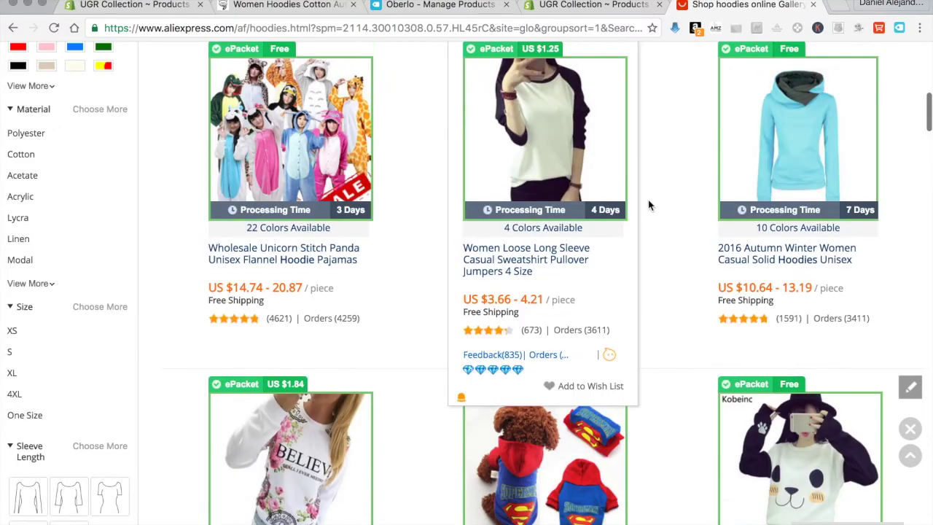
pyautogui.scroll(1, 648, 206)
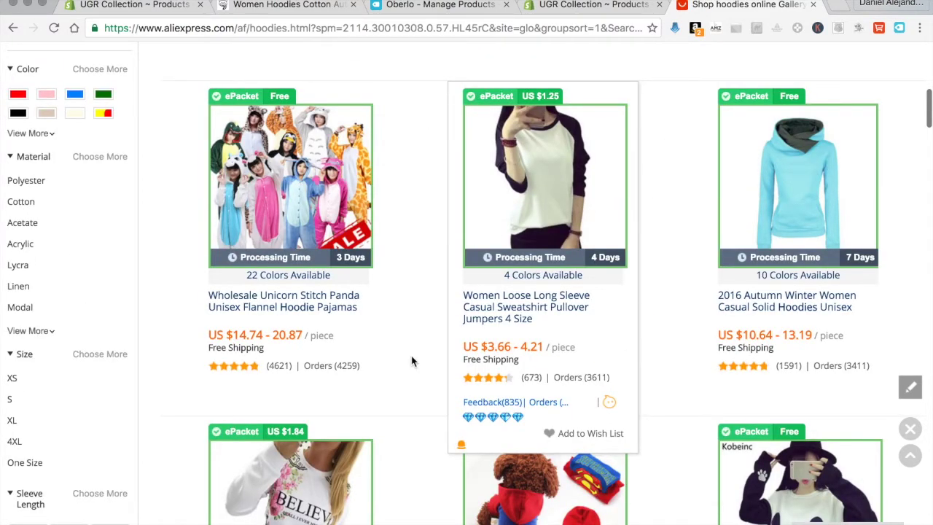
pyautogui.scroll(-3, 411, 361)
pyautogui.scroll(-2, 411, 360)
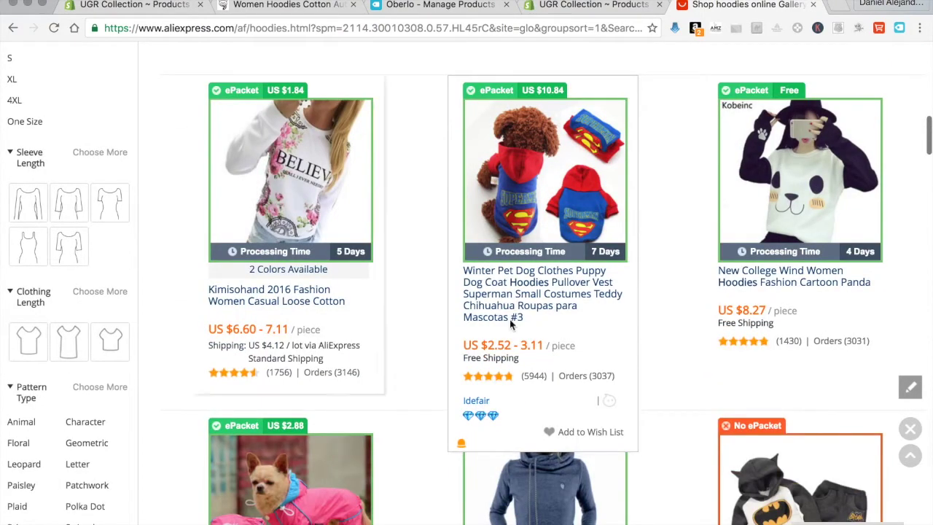
pyautogui.moveTo(488, 364)
pyautogui.moveTo(218, 384)
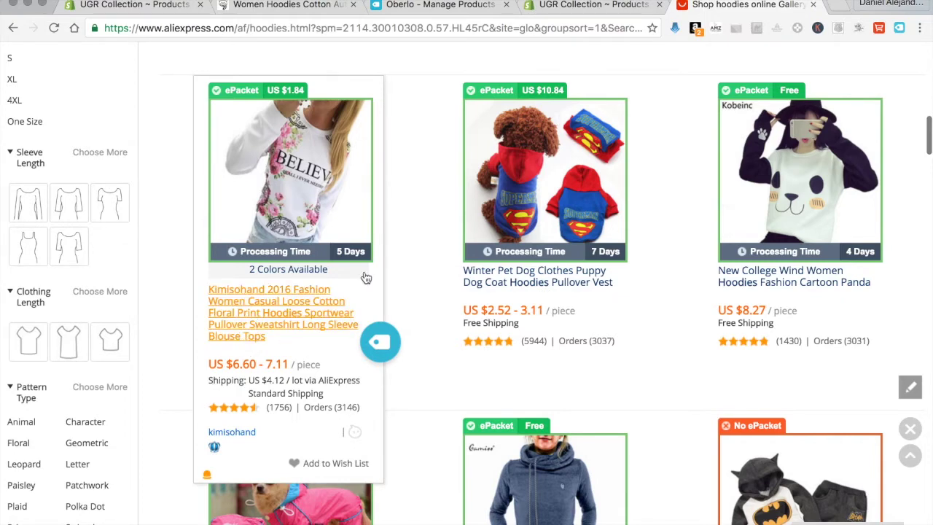
pyautogui.moveTo(547, 328)
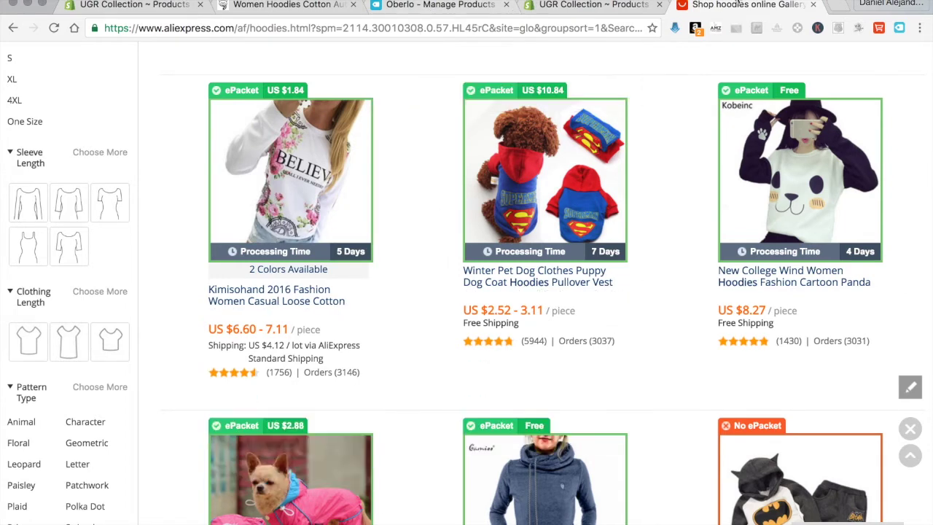
# Close the AliExpress tab and go to page 2 of the Oberlo hoodie results
pyautogui.click(812, 7)
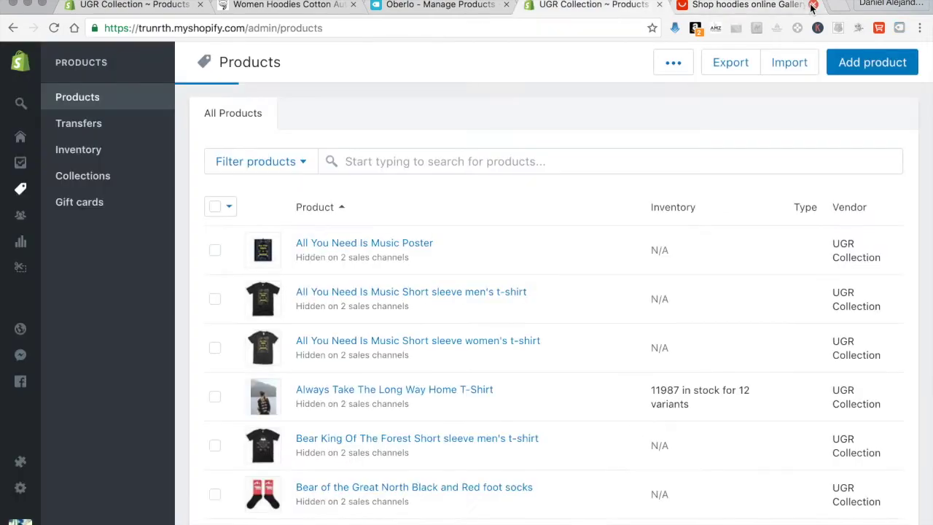
pyautogui.click(451, 8)
pyautogui.scroll(-6, 607, 355)
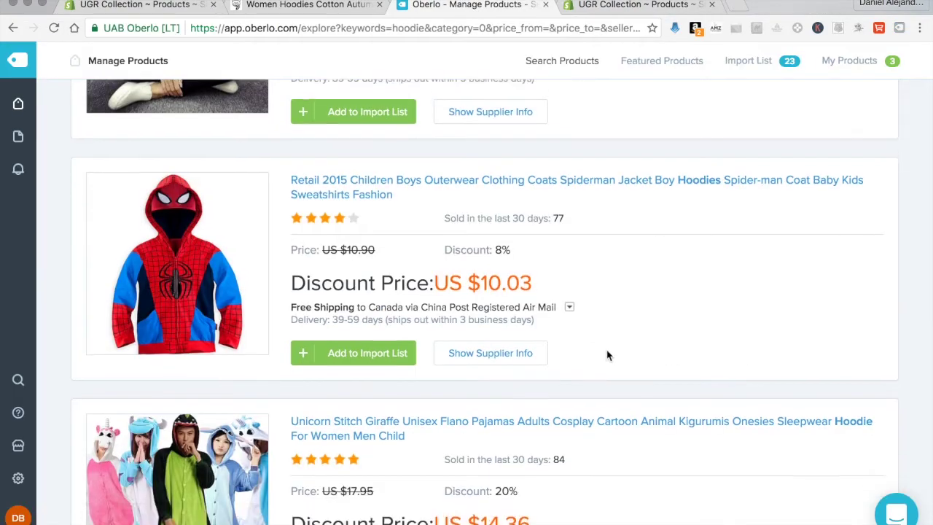
pyautogui.scroll(-1, 605, 355)
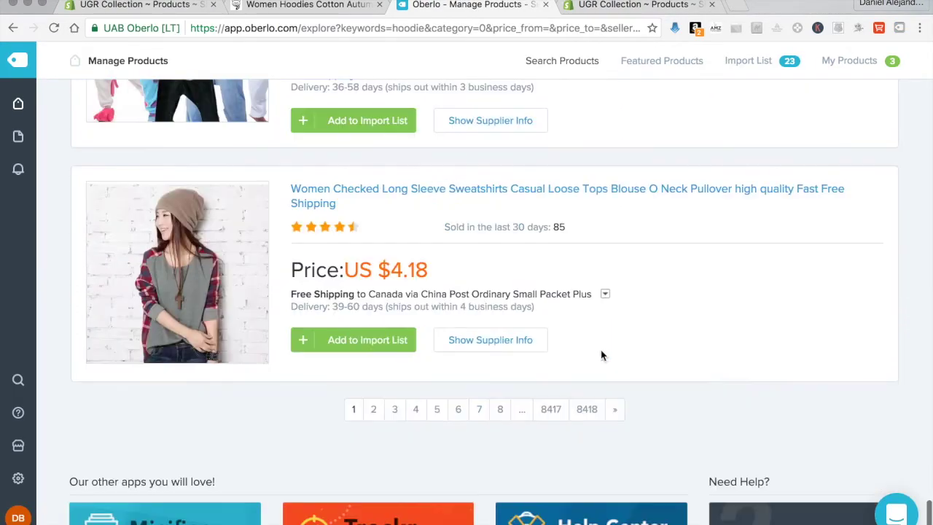
pyautogui.click(373, 409)
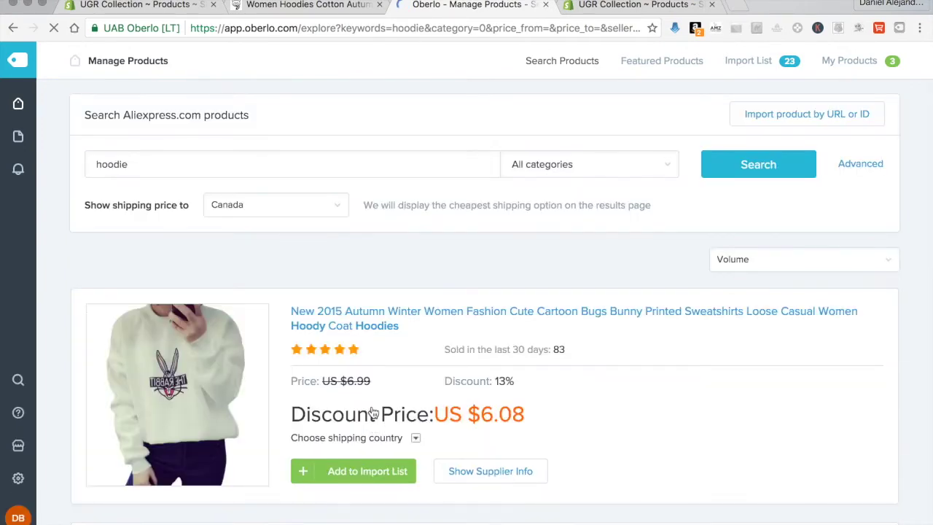
# Add the Spring Fall swallow-print sweatshirt to the Import List
pyautogui.scroll(-3, 373, 412)
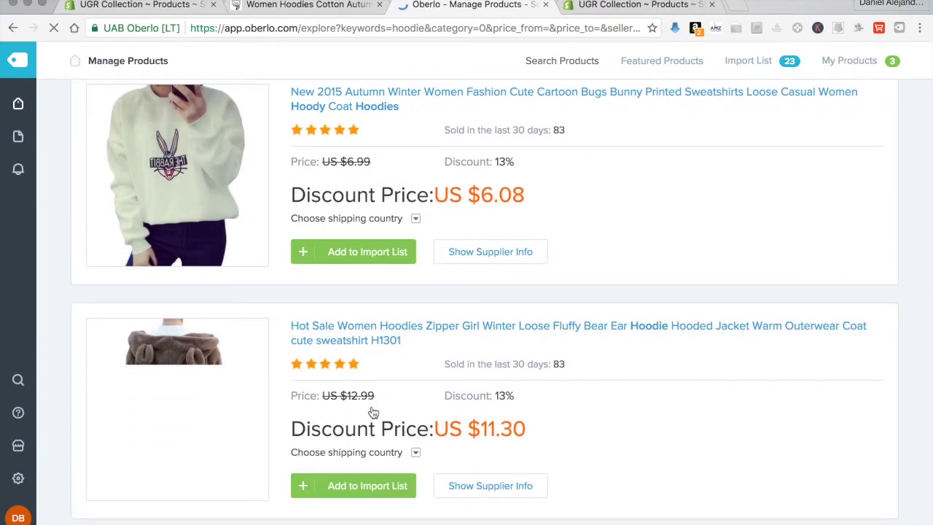
pyautogui.scroll(-6, 373, 413)
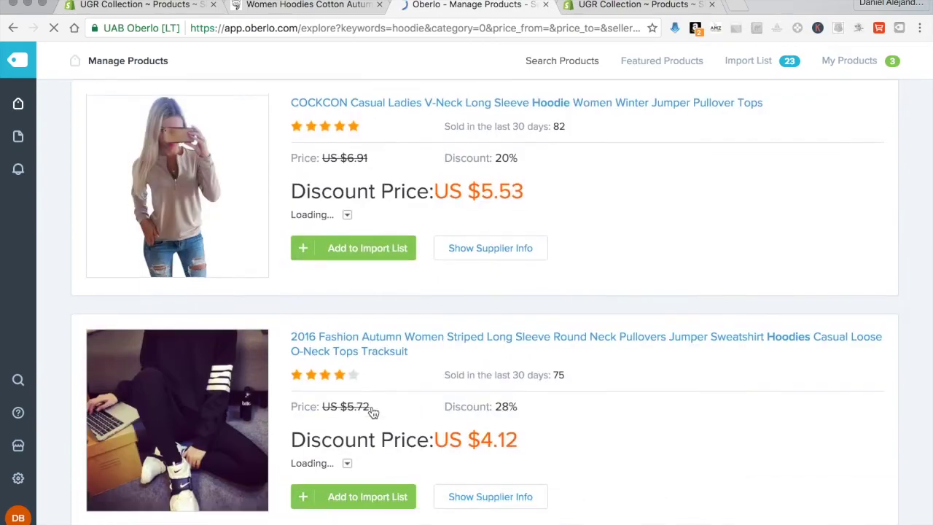
pyautogui.scroll(-2, 373, 412)
pyautogui.scroll(-7, 373, 412)
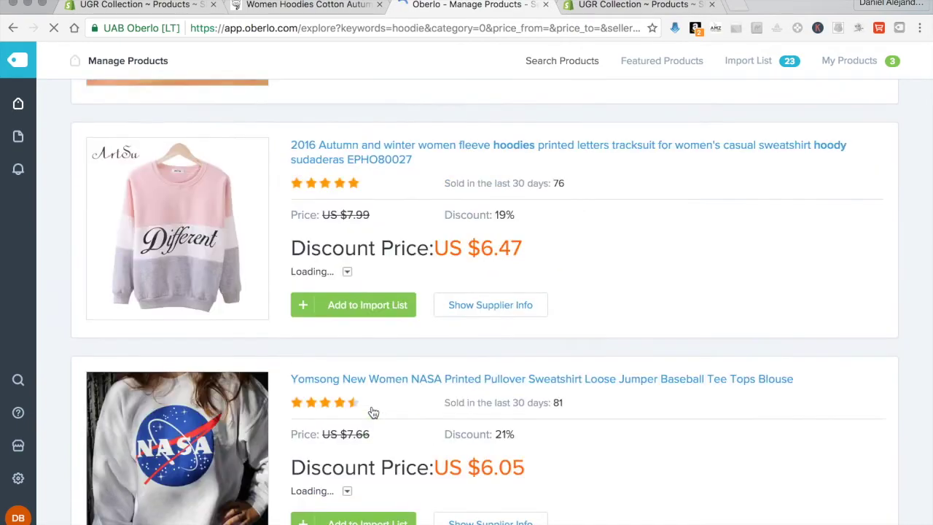
pyautogui.scroll(-2, 373, 412)
pyautogui.scroll(-10, 371, 412)
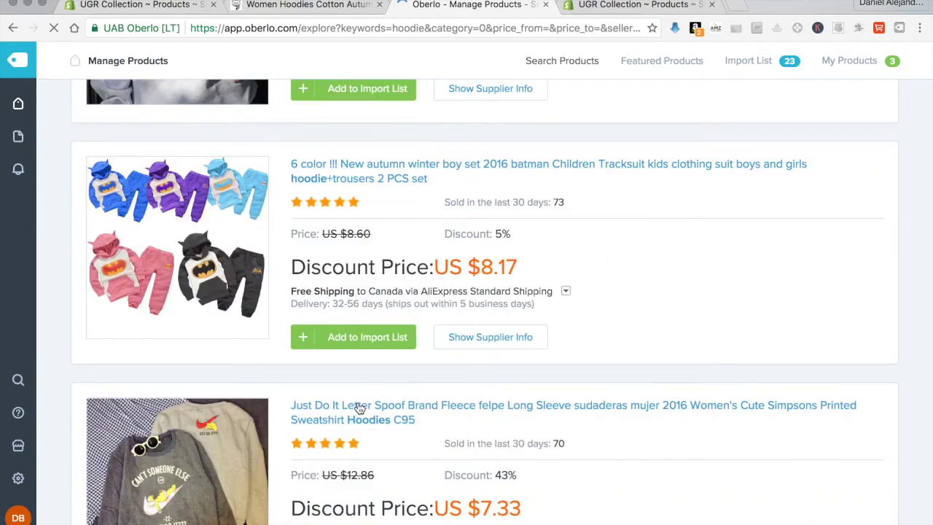
pyautogui.scroll(-10, 359, 408)
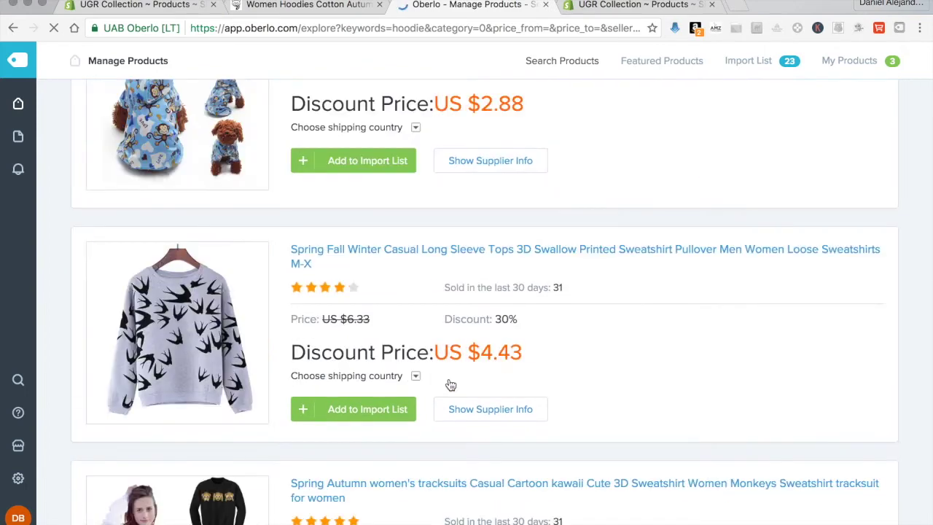
pyautogui.scroll(-1, 451, 384)
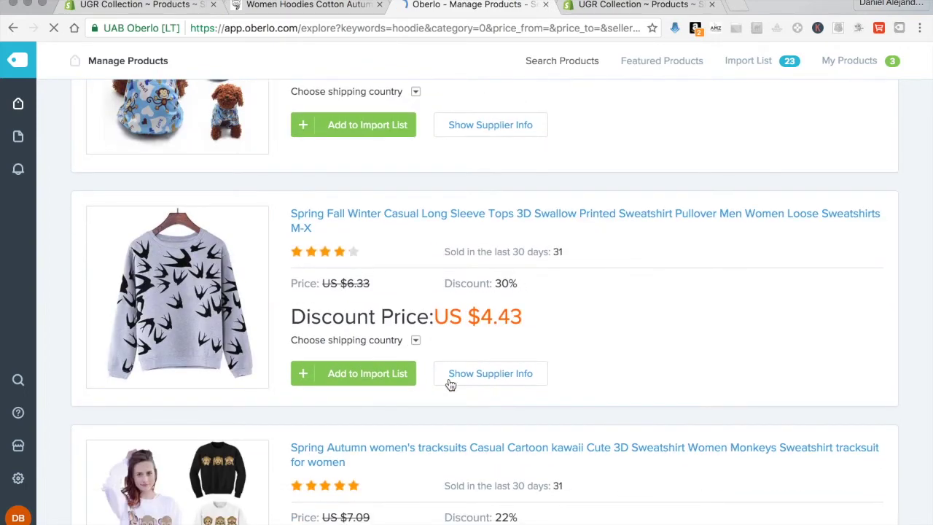
pyautogui.scroll(-1, 450, 385)
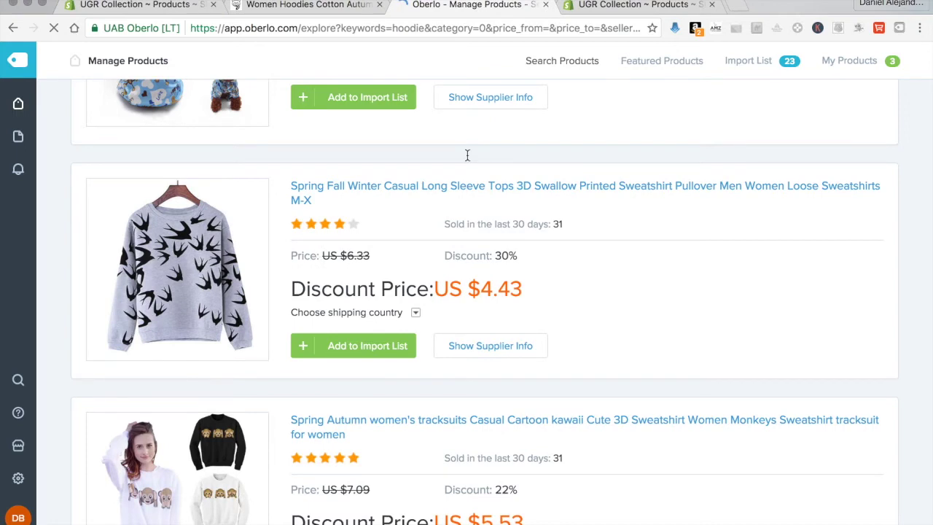
pyautogui.click(354, 350)
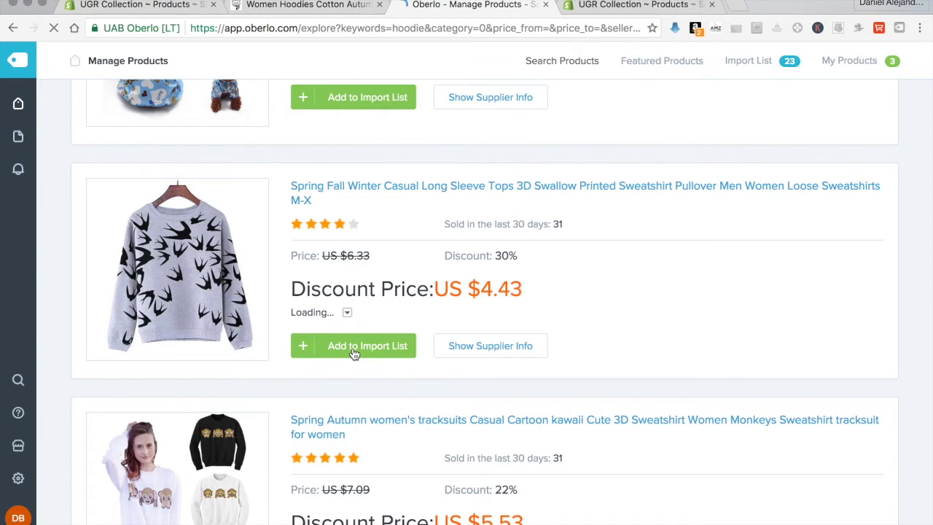
pyautogui.click(354, 352)
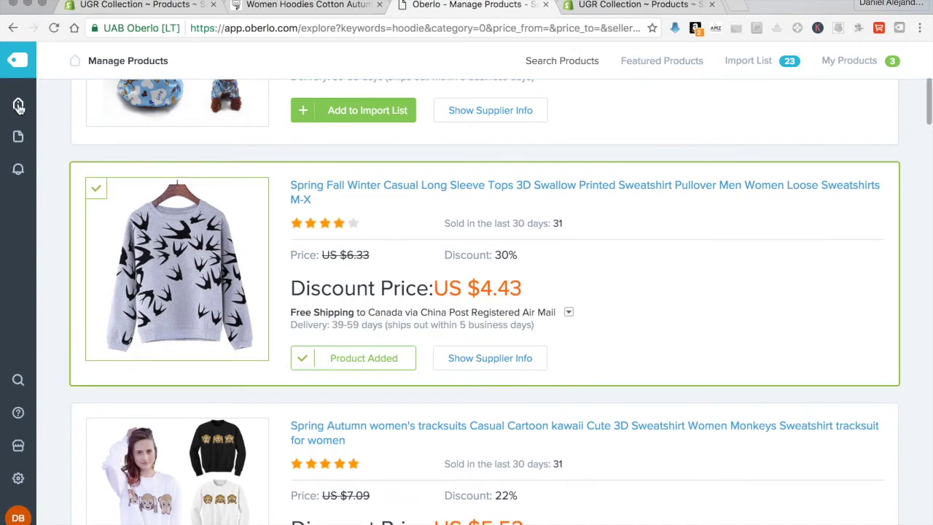
pyautogui.moveTo(18, 105)
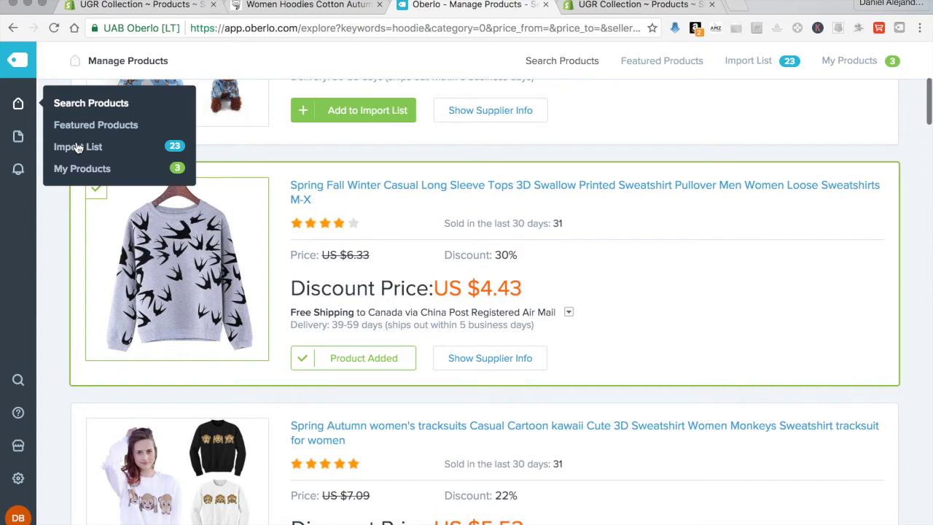
pyautogui.click(78, 149)
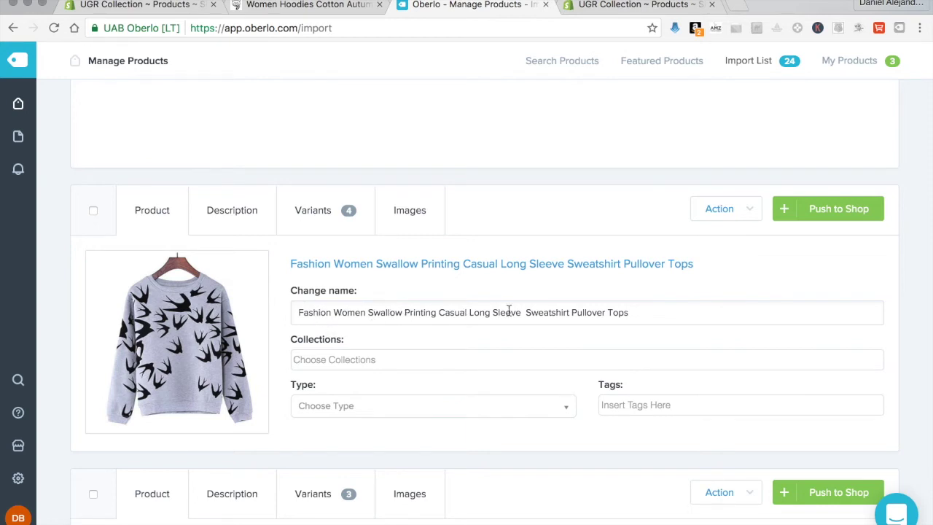
# Rename the imported product to 'Fly With Me Women's Sweater'
pyautogui.moveTo(639, 312); pyautogui.dragTo(253, 304)
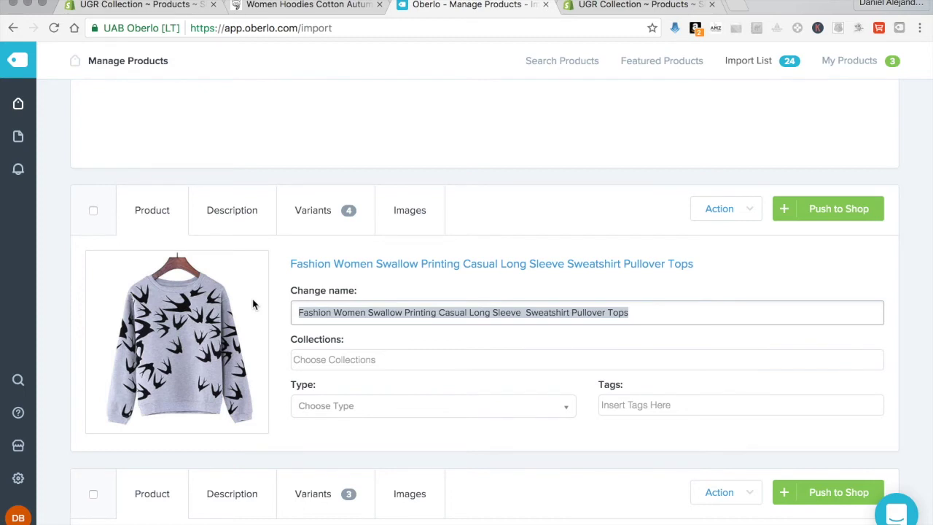
pyautogui.write('Fly With ME')
pyautogui.press('BackSpace')
pyautogui.write('e')
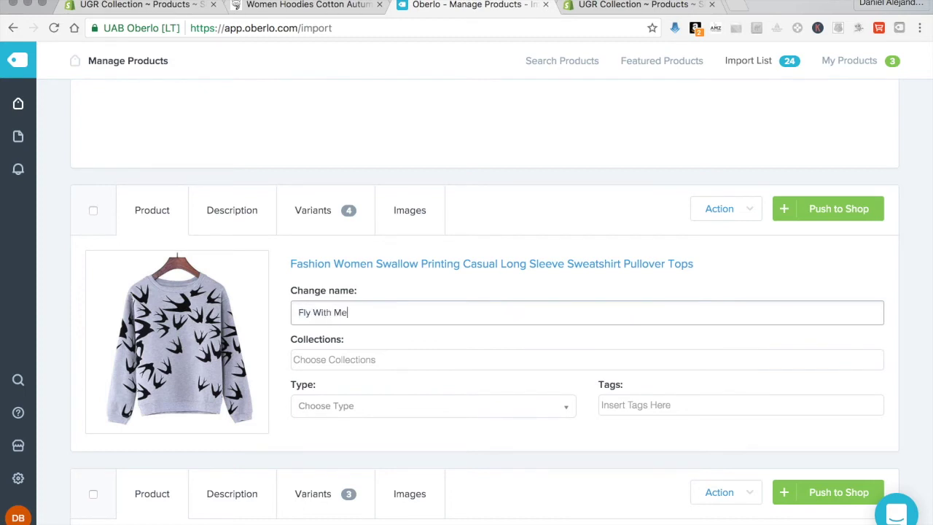
pyautogui.write(" Women's Sweater")
# File it under the Ladies Sweater collection and add a new description line below Casual Tops
pyautogui.click(396, 365)
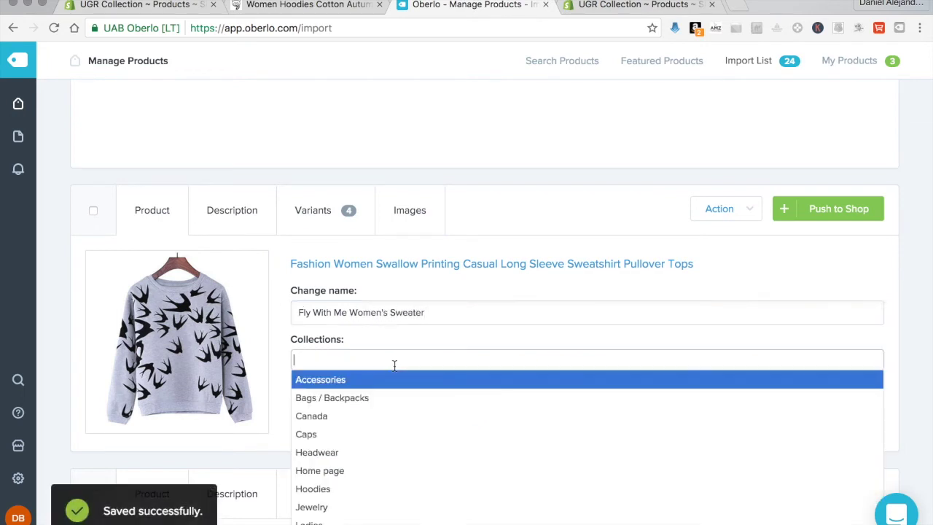
pyautogui.scroll(-5, 393, 430)
pyautogui.click(357, 402)
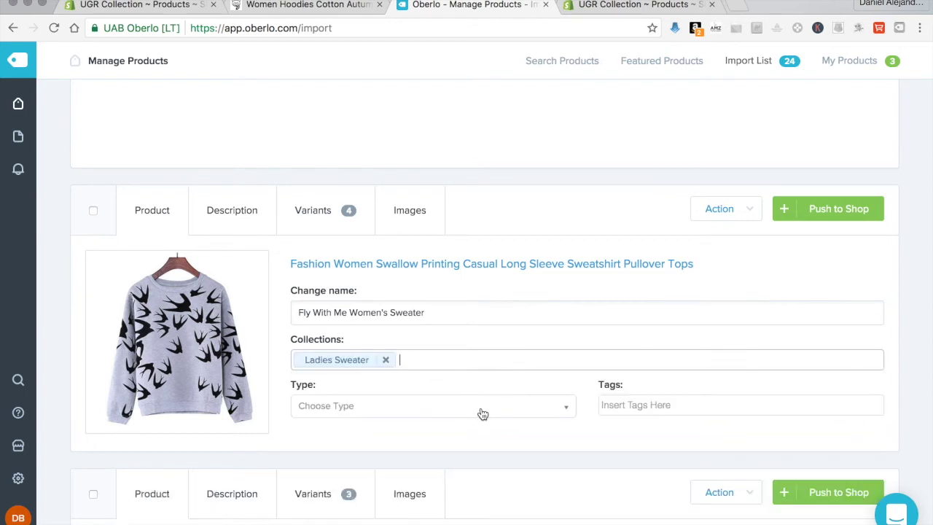
pyautogui.click(236, 211)
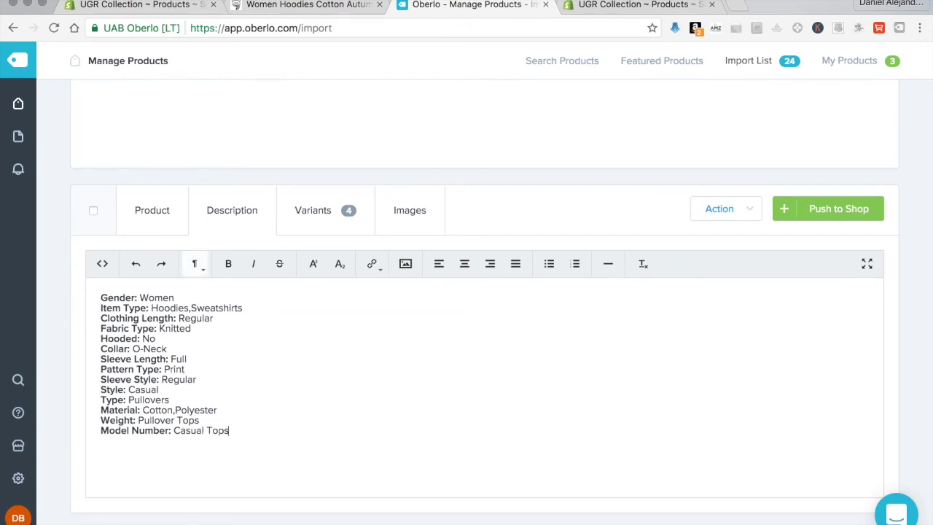
pyautogui.press('Return')
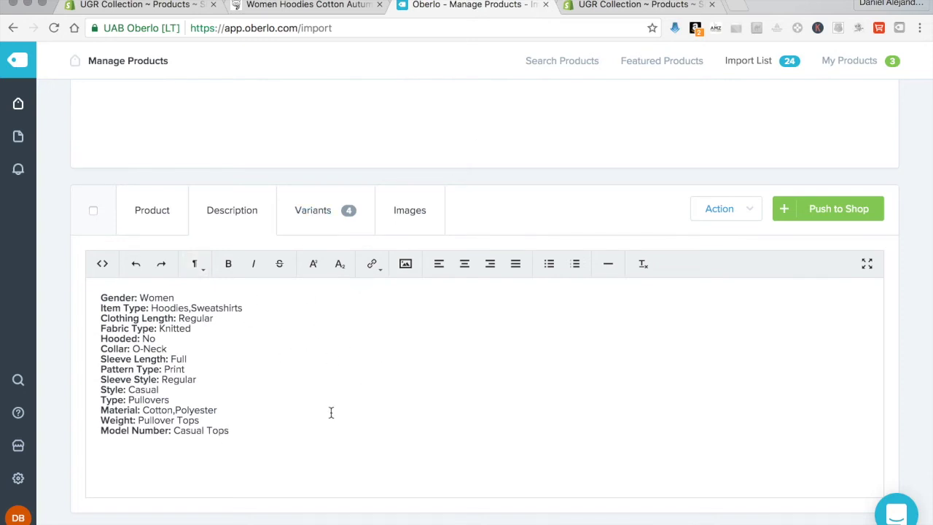
# Review the swallow sweater's four size variants
pyautogui.click(318, 223)
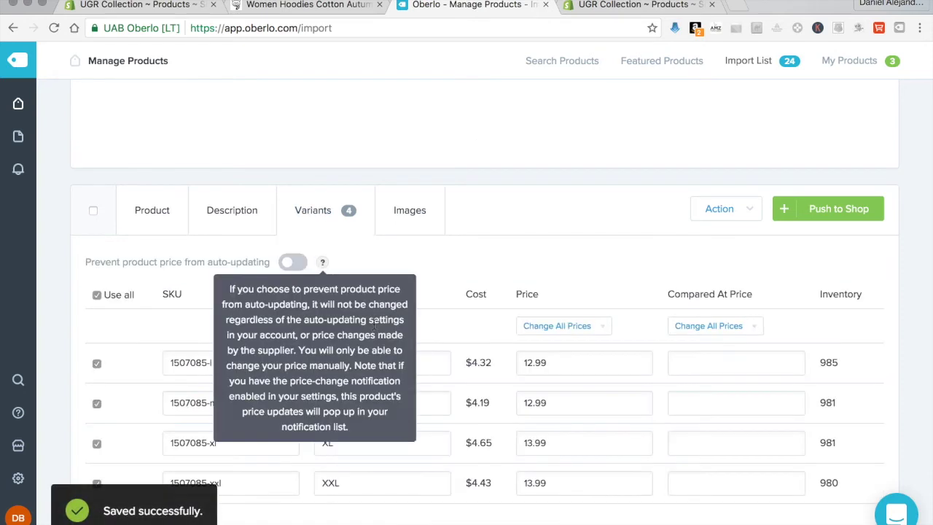
pyautogui.scroll(-1, 374, 330)
pyautogui.scroll(-3, 374, 329)
pyautogui.scroll(4, 373, 330)
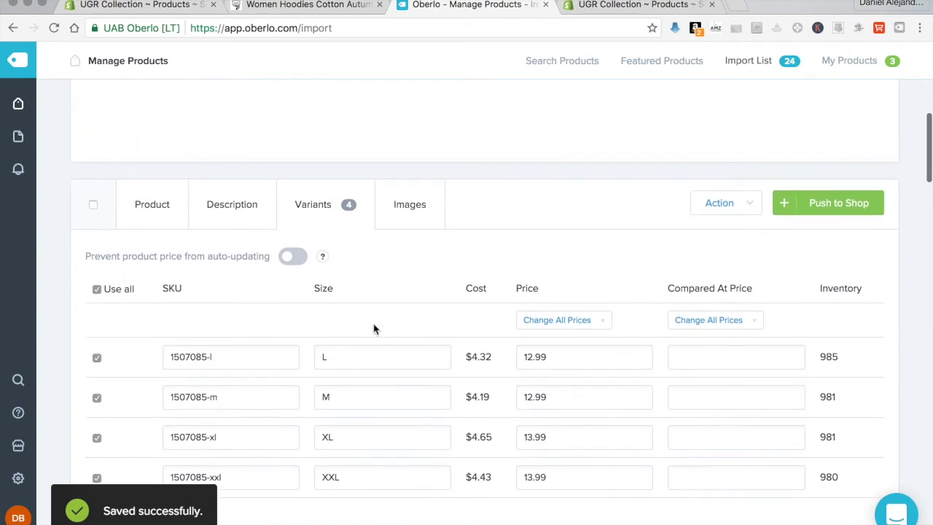
pyautogui.scroll(-1, 374, 329)
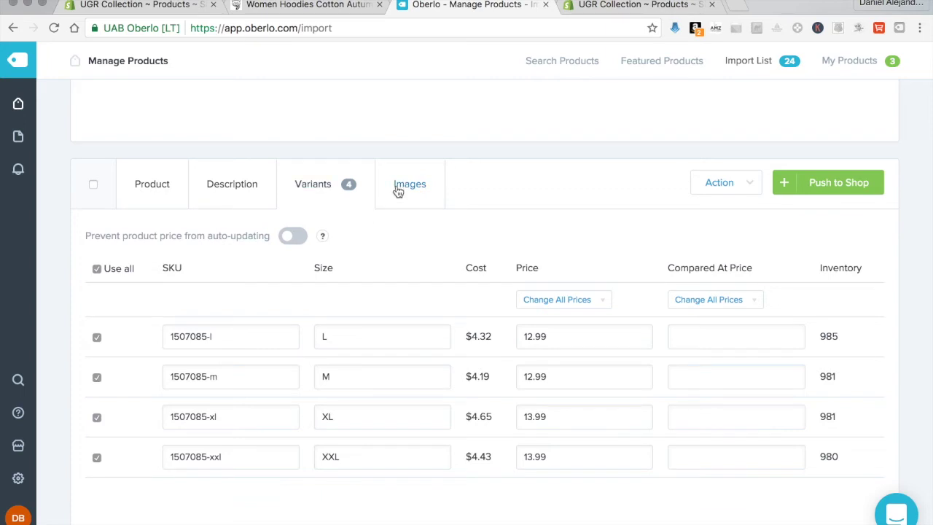
# Check the sweater's product images and push it to the Shopify store
pyautogui.click(399, 188)
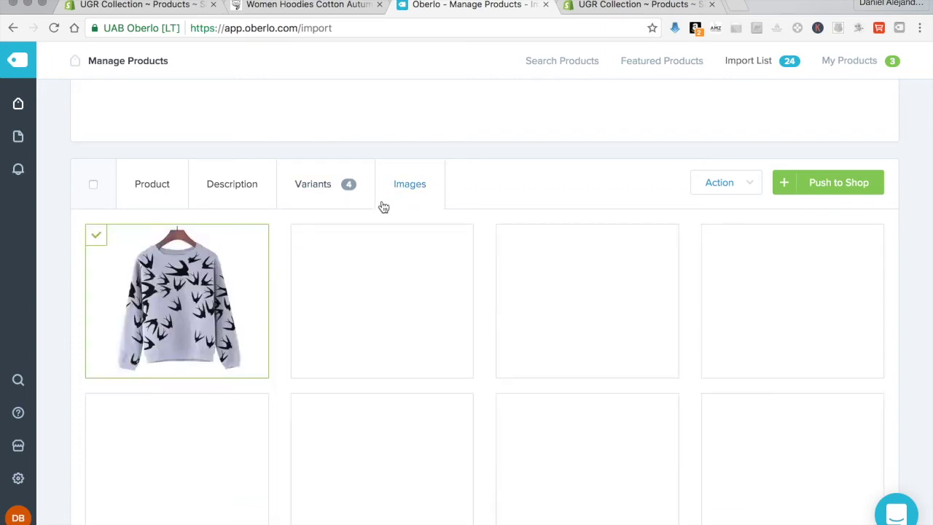
pyautogui.scroll(-5, 394, 242)
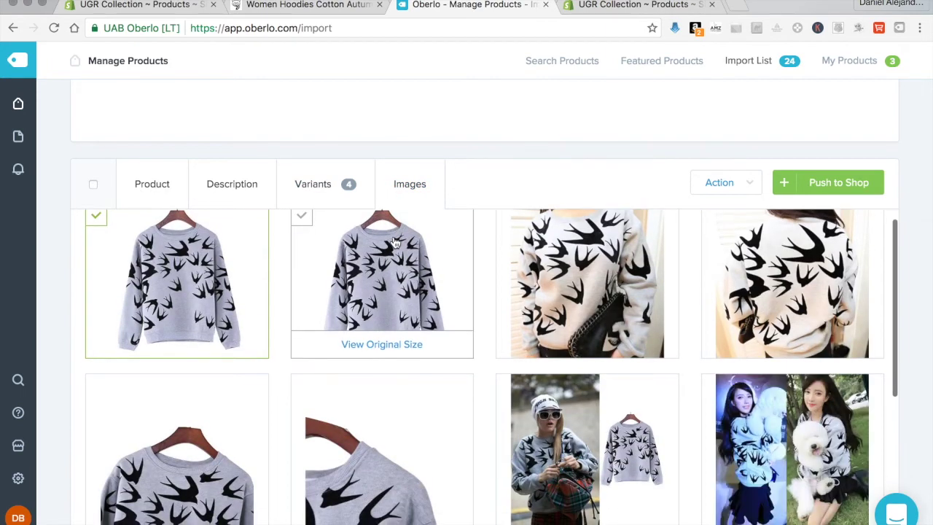
pyautogui.scroll(-10, 393, 242)
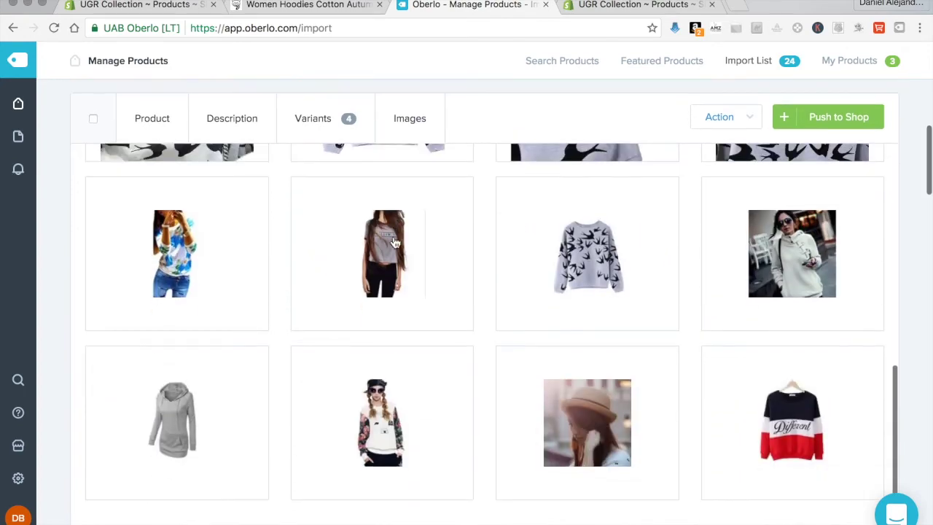
pyautogui.scroll(15, 393, 242)
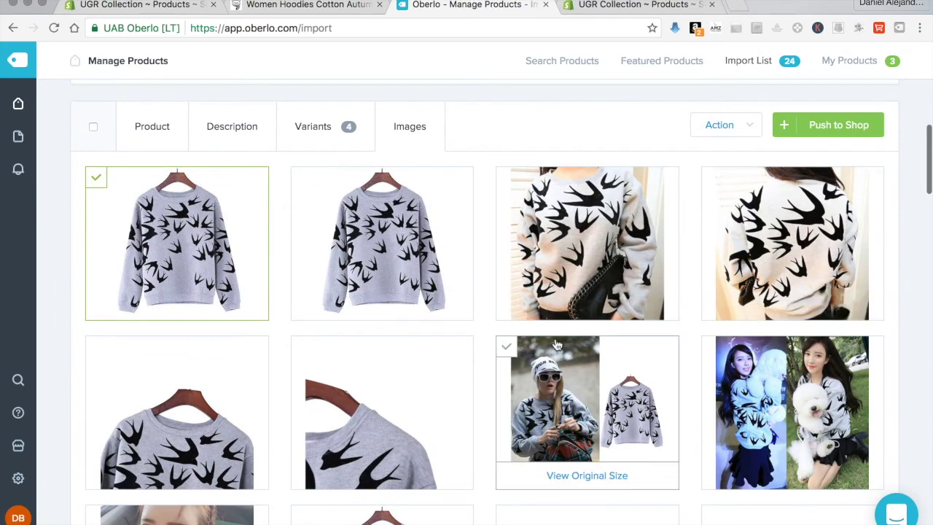
pyautogui.scroll(-5, 248, 388)
pyautogui.scroll(-3, 249, 390)
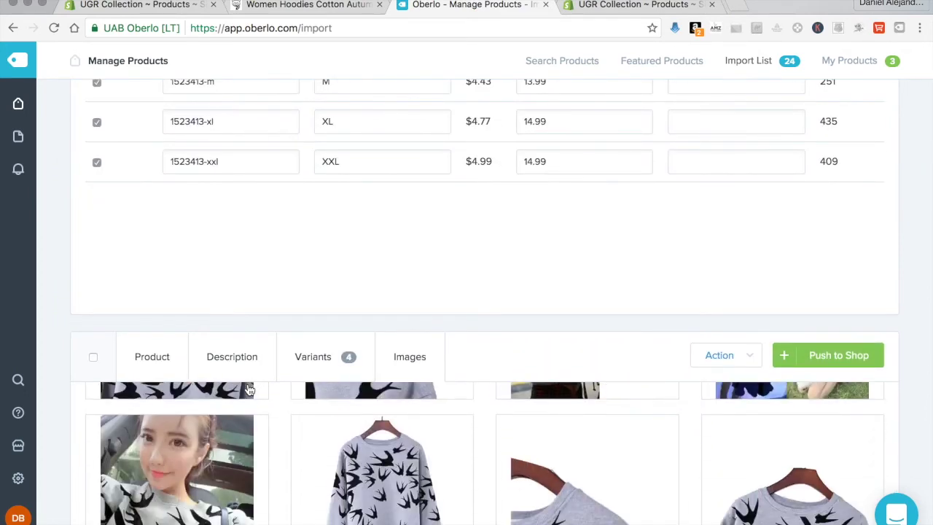
pyautogui.click(821, 361)
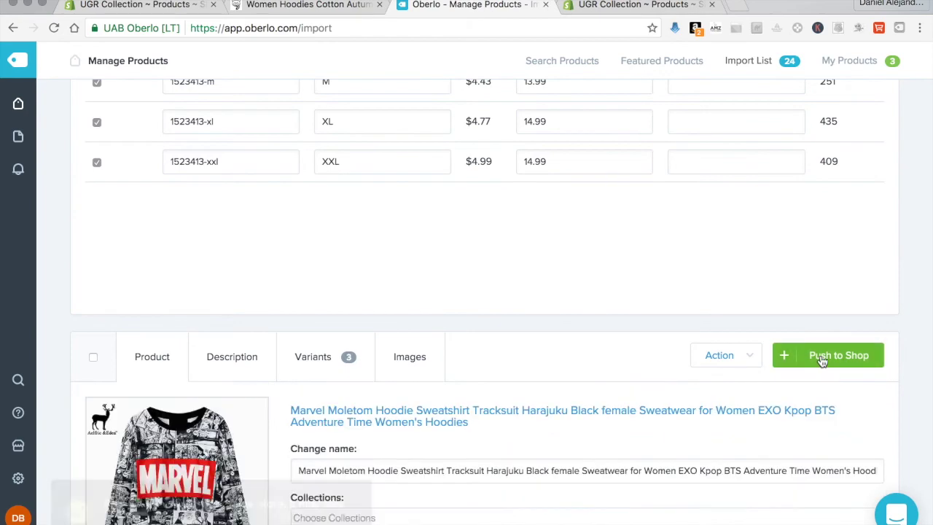
# Open Fly With Me Women's Sweater from the Shopify products list
pyautogui.press('super+1')
pyautogui.scroll(-1, 470, 399)
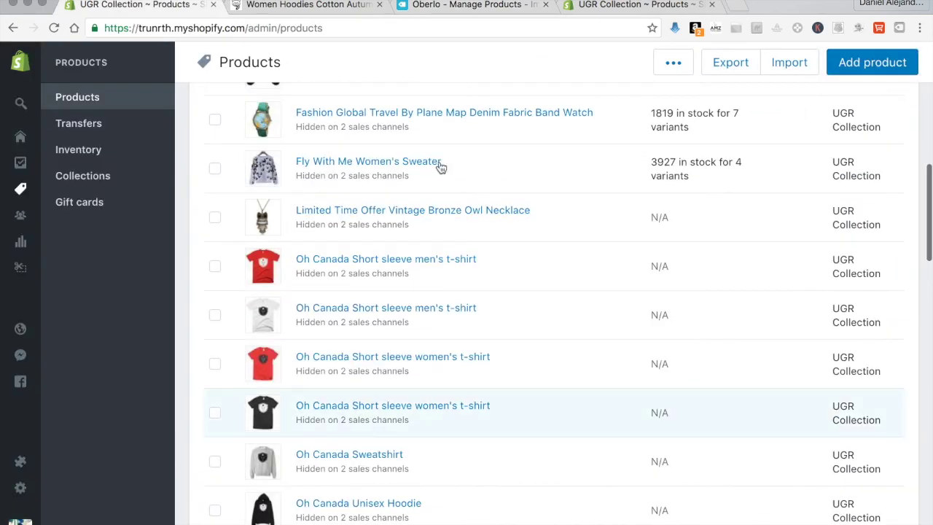
pyautogui.click(421, 162)
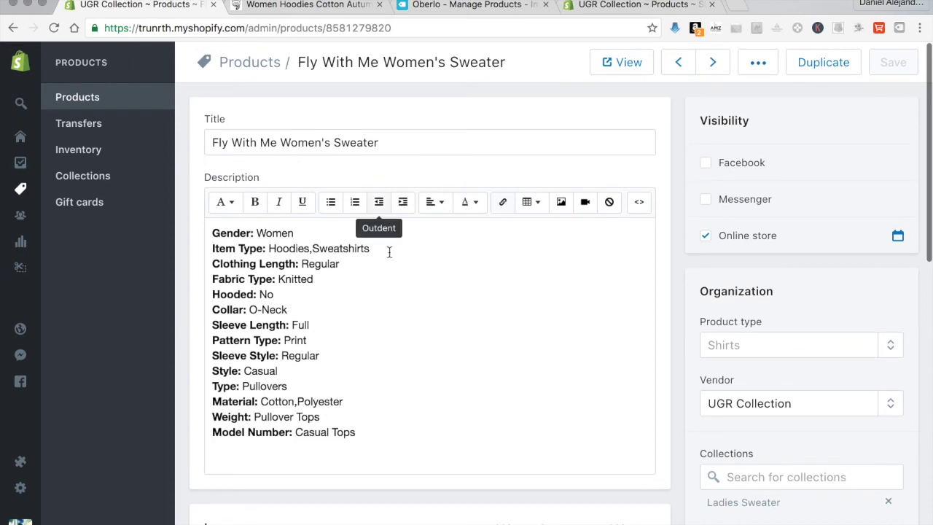
# Look over the product page's description, image and four size variants
pyautogui.scroll(-8, 431, 284)
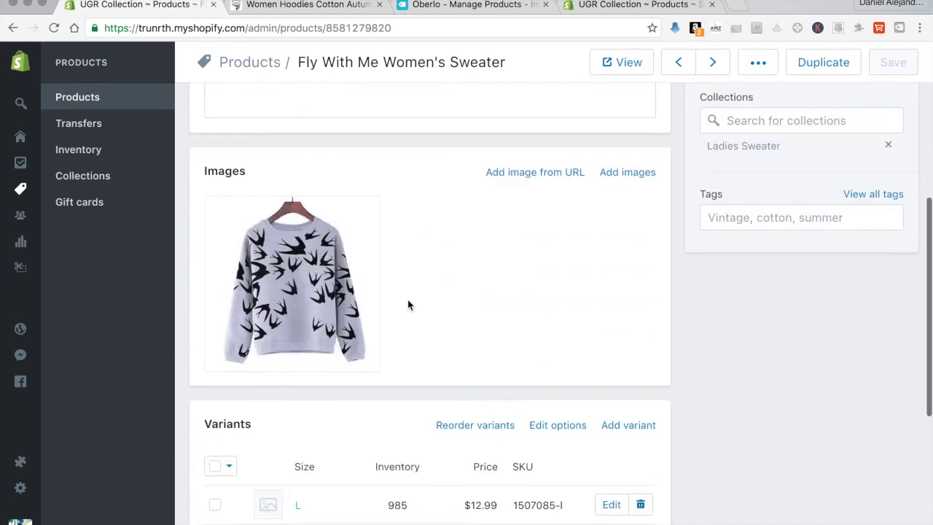
pyautogui.scroll(-5, 408, 306)
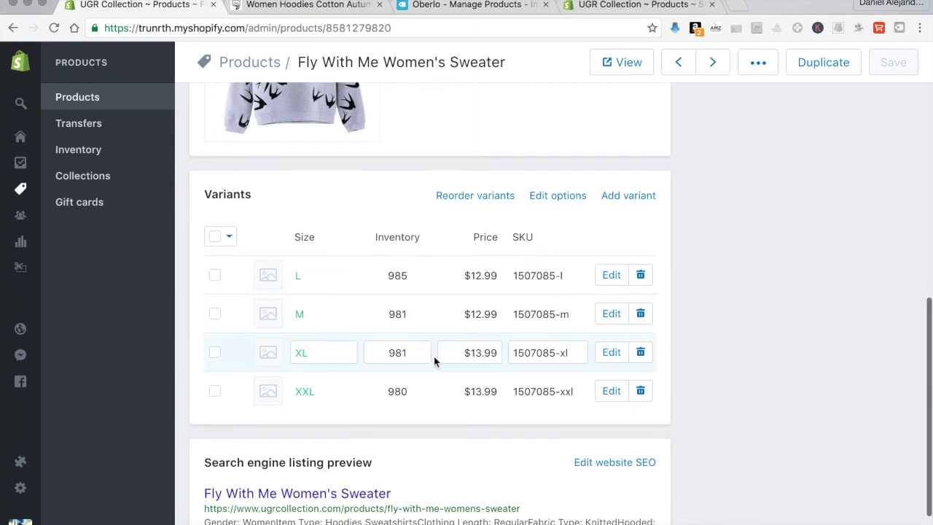
pyautogui.scroll(1, 550, 248)
pyautogui.scroll(10, 550, 250)
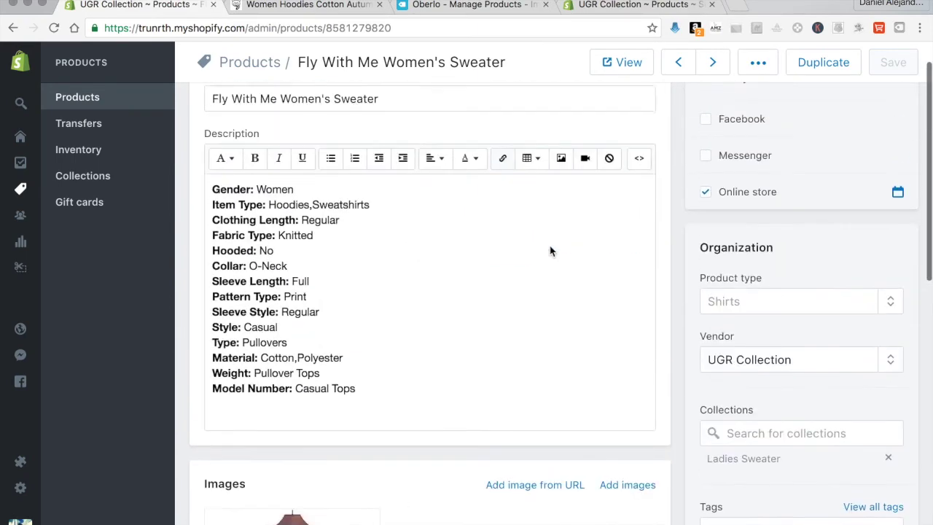
pyautogui.scroll(-2, 550, 250)
pyautogui.scroll(-10, 550, 250)
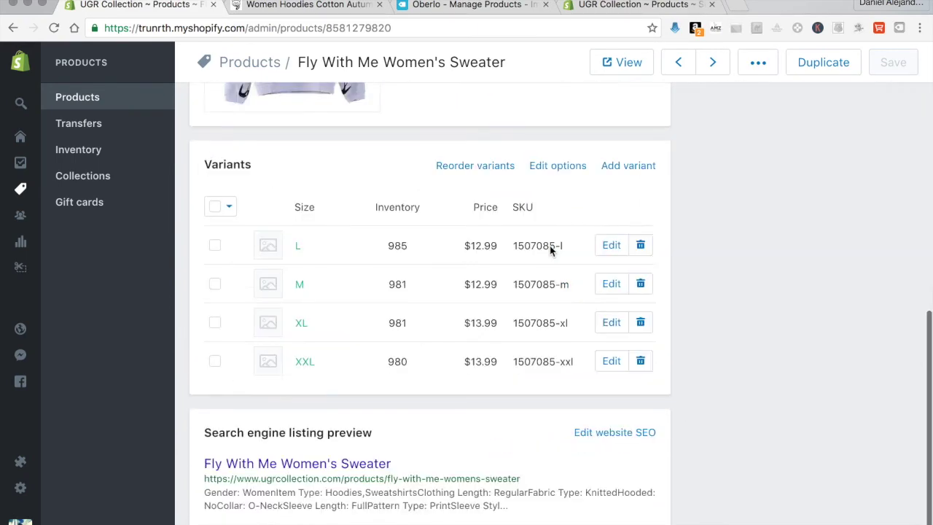
pyautogui.scroll(7, 529, 220)
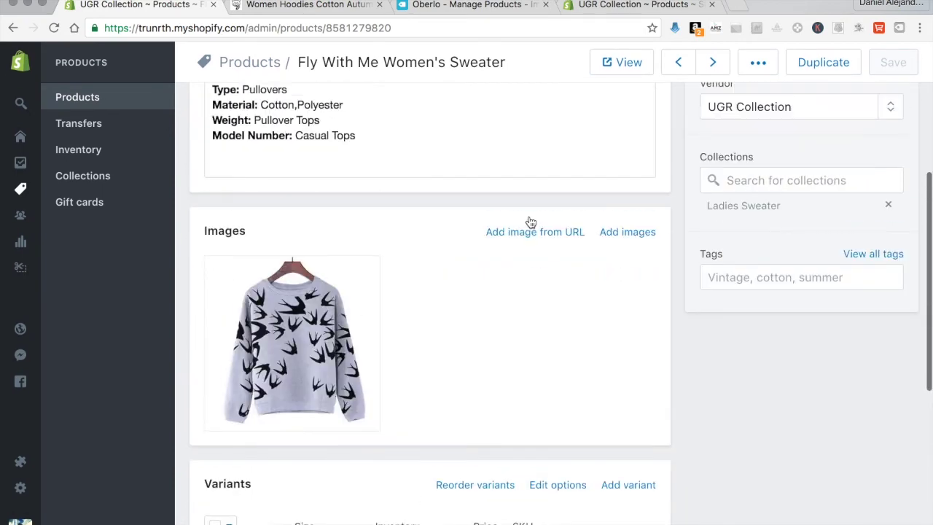
pyautogui.scroll(4, 496, 270)
pyautogui.scroll(-4, 487, 287)
pyautogui.scroll(-5, 489, 385)
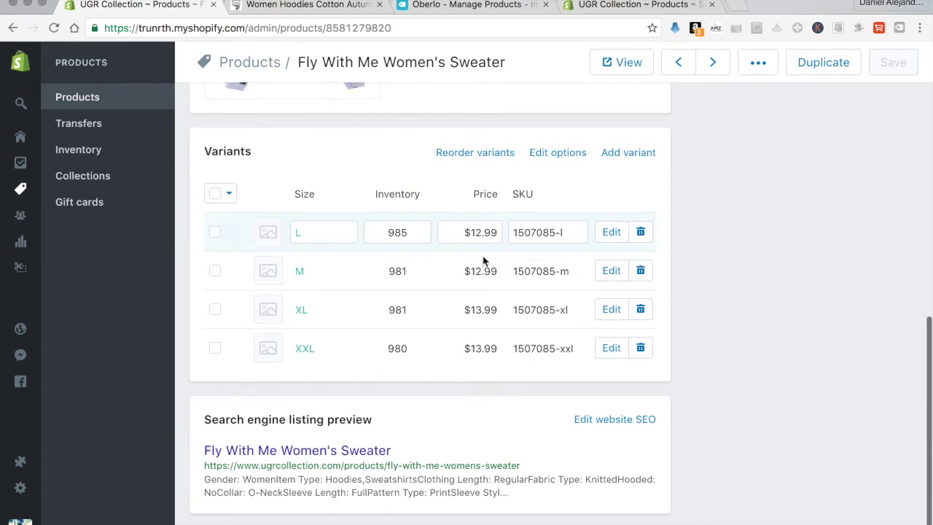
pyautogui.scroll(10, 478, 358)
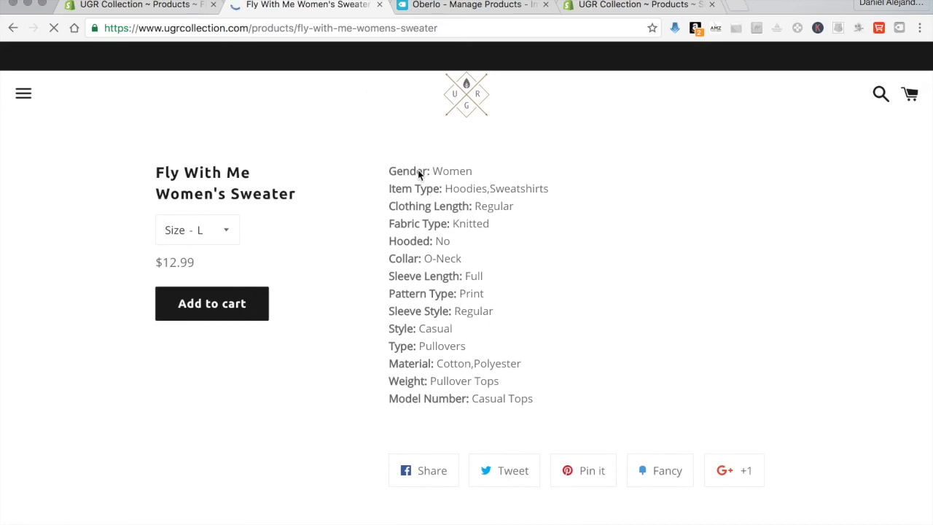
# Scroll through the storefront page showing the sweater at $12.99 in size L
pyautogui.scroll(-5, 535, 231)
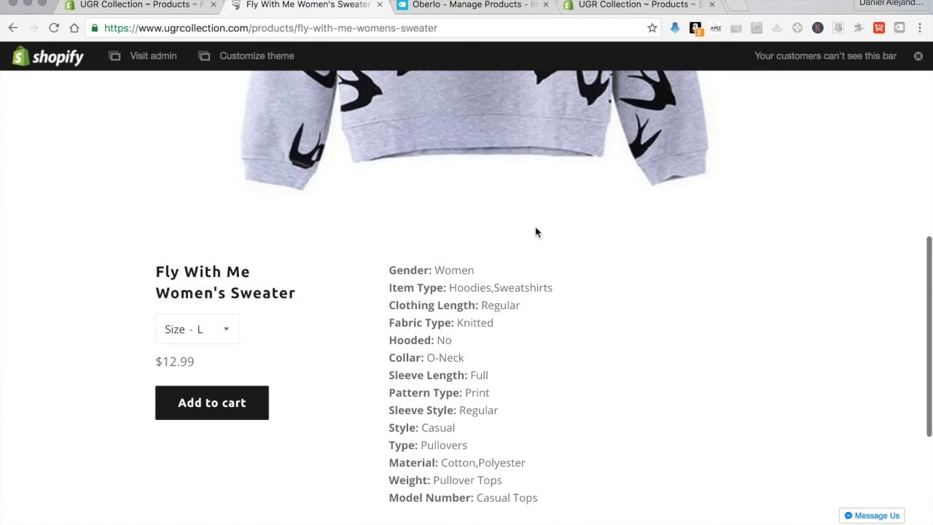
pyautogui.scroll(5, 535, 232)
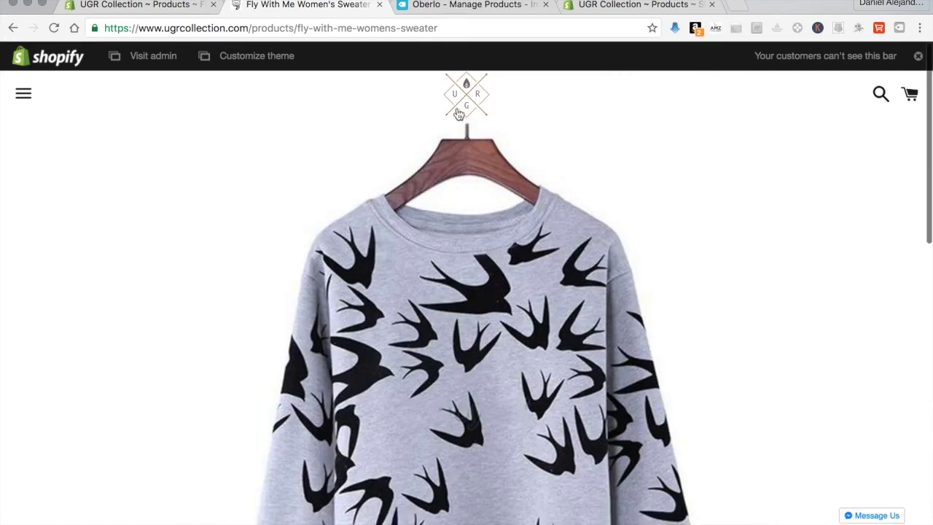
# Return to the Oberlo import list and scroll to the next product's size variants
pyautogui.click(150, 6)
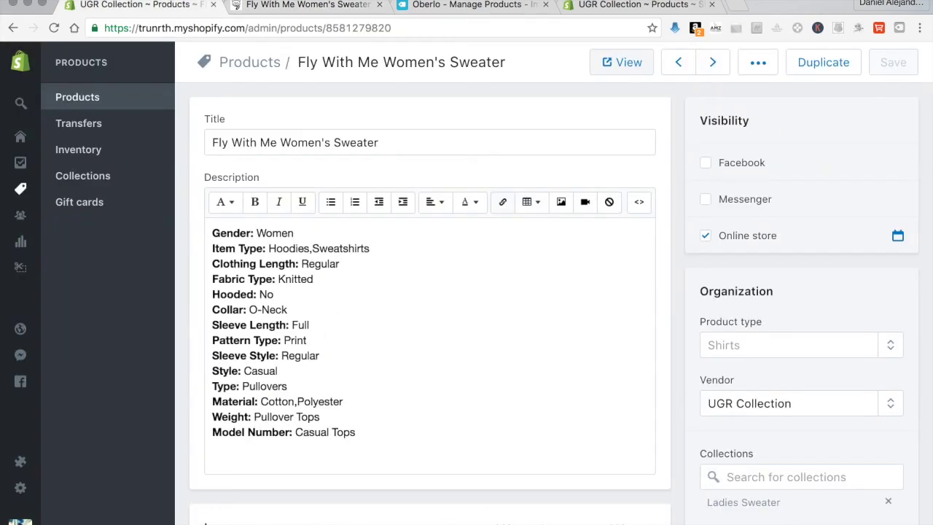
pyautogui.click(470, 6)
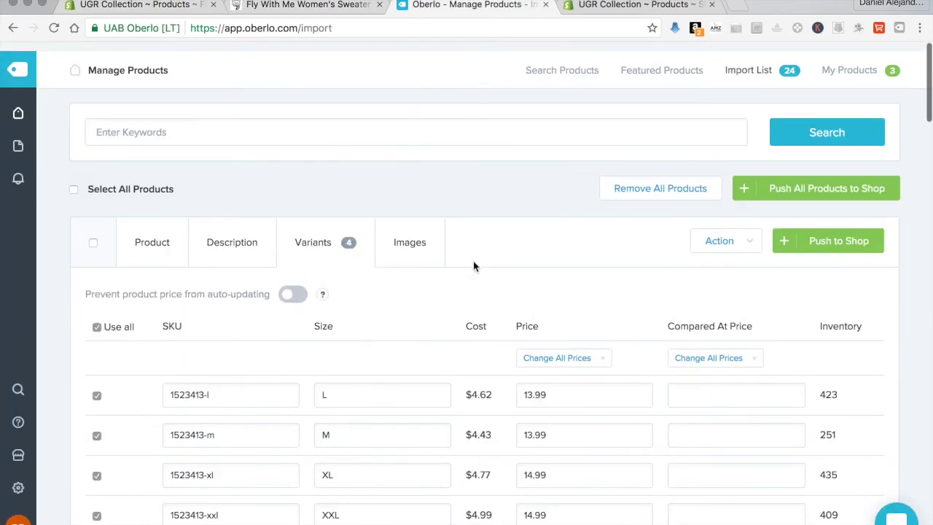
pyautogui.scroll(-1, 473, 266)
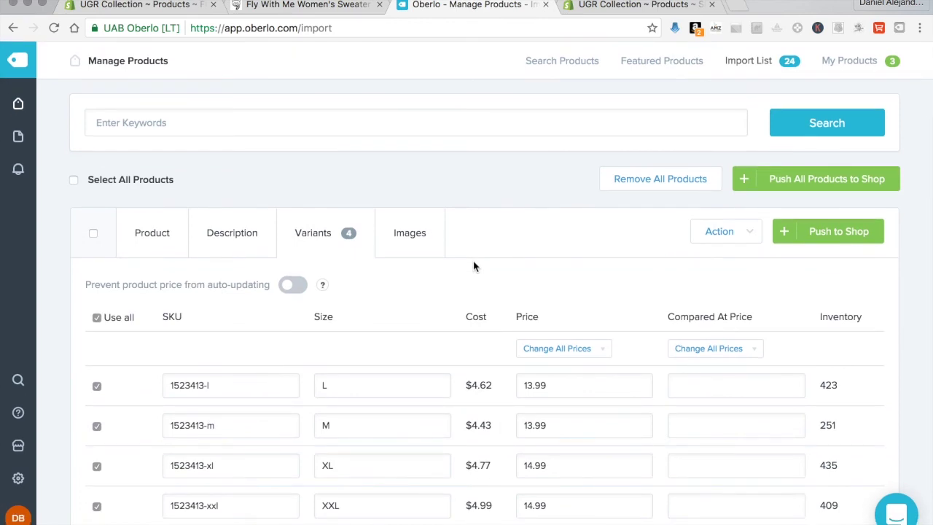